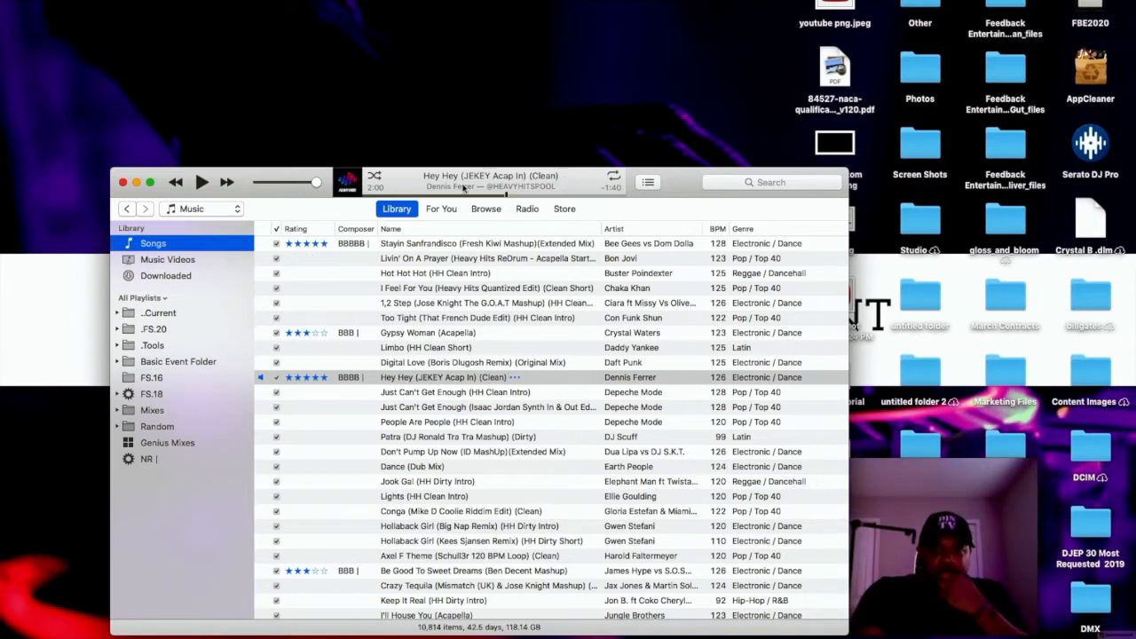
Enlarge the library window to fill the screen and look over the rating and composer tags in the song list.
left_click(151, 183)
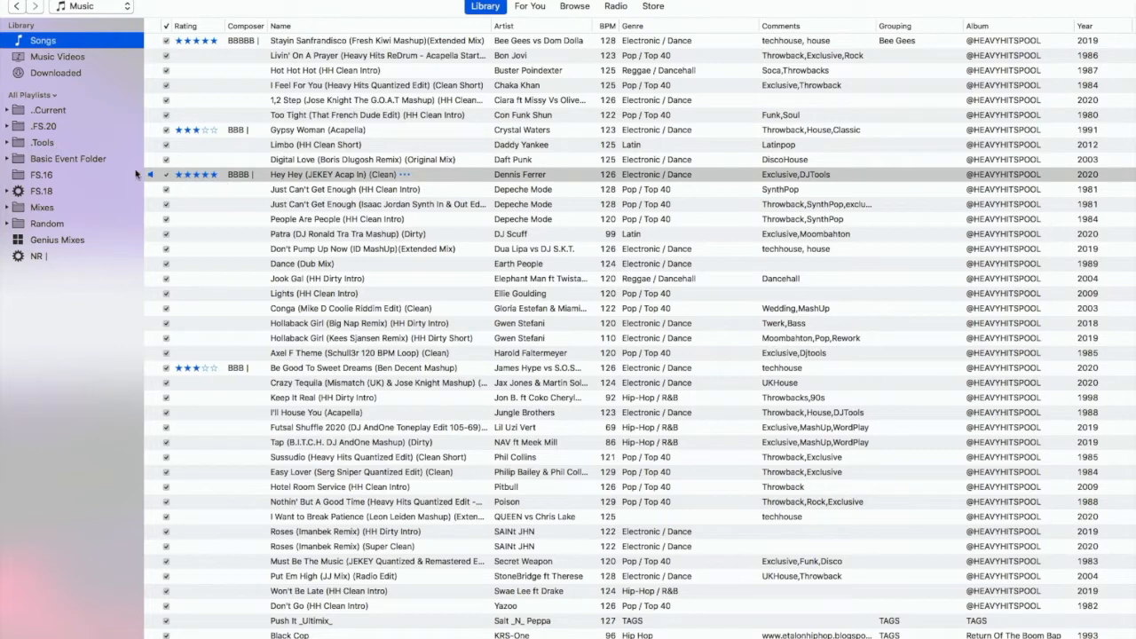
left_click(202, 130)
scroll(211, 103, "up", 2)
scroll(211, 105, "down", 5)
scroll(211, 105, "up", 5)
scroll(233, 96, "right", 1)
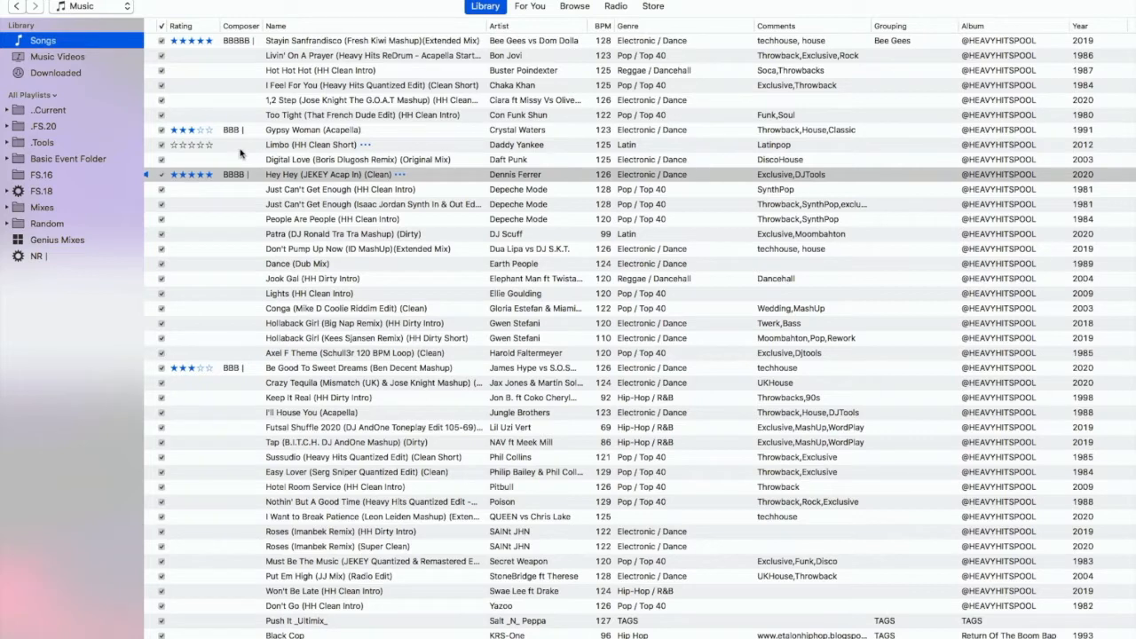
scroll(229, 80, "up", 2)
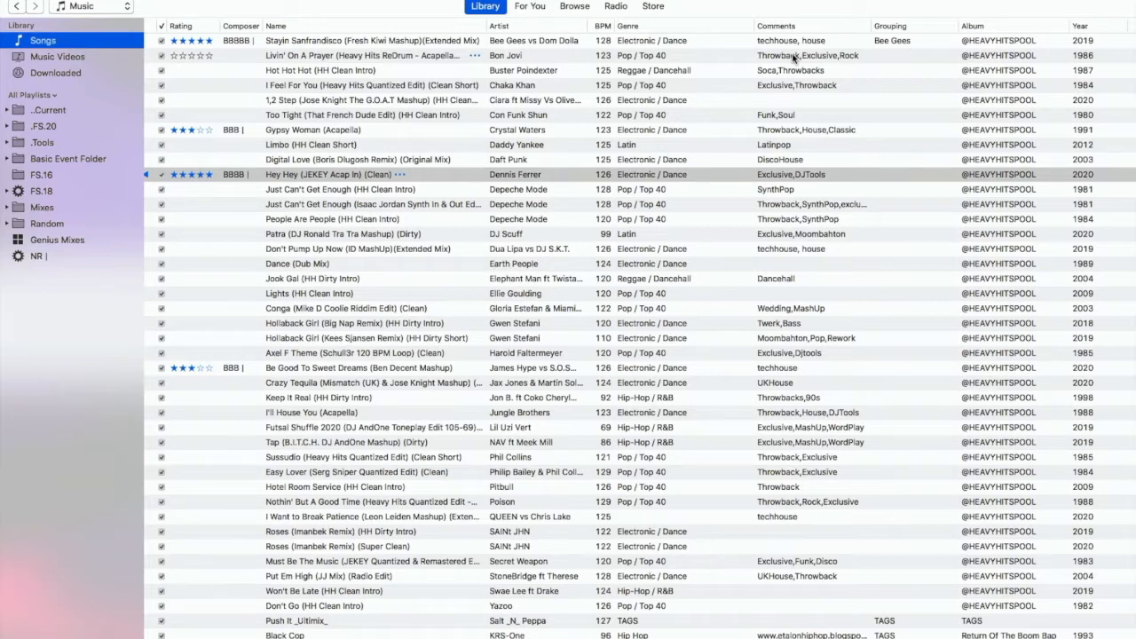
Examine the genre, comments and grouping tags of the Stayin Sanfrandisco and Livin' On A Prayer tracks.
left_click(768, 40)
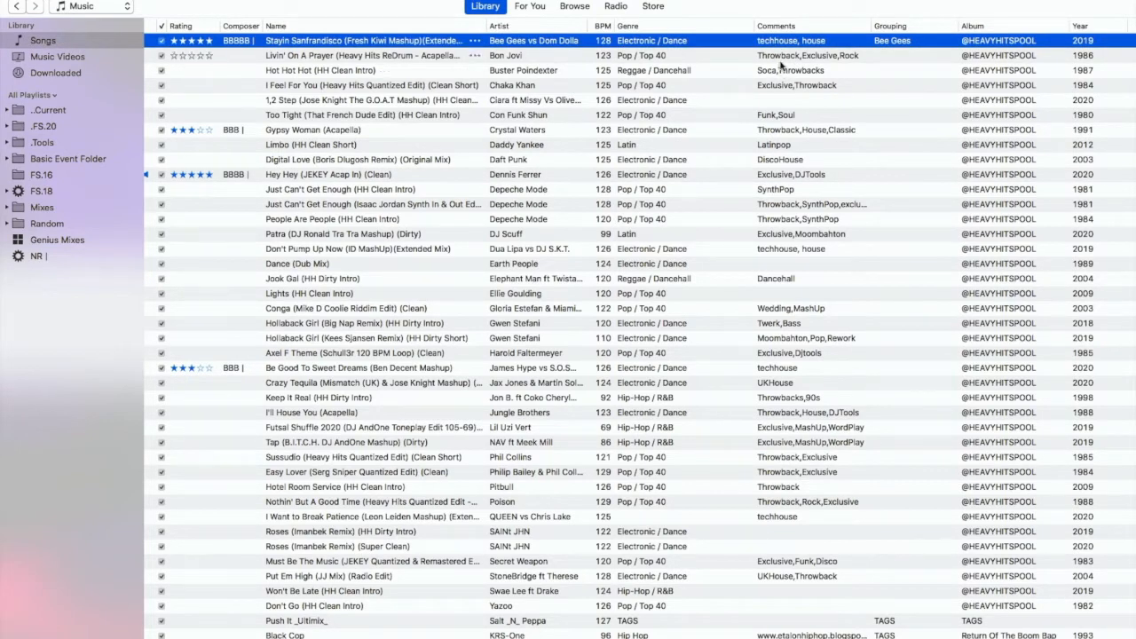
left_click(662, 58)
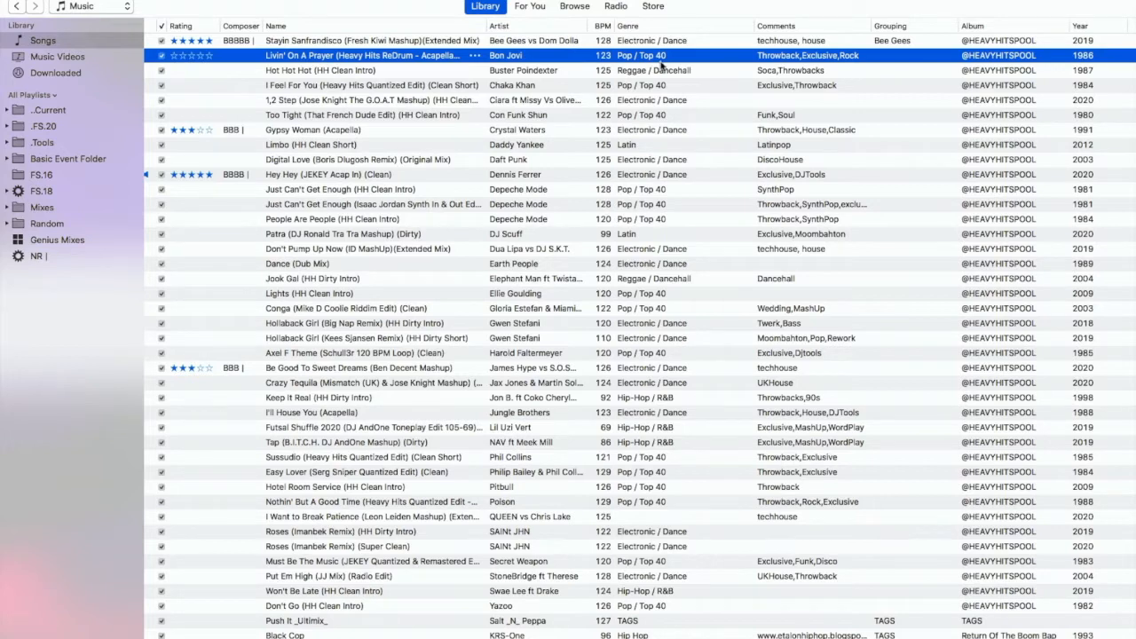
left_click(815, 41)
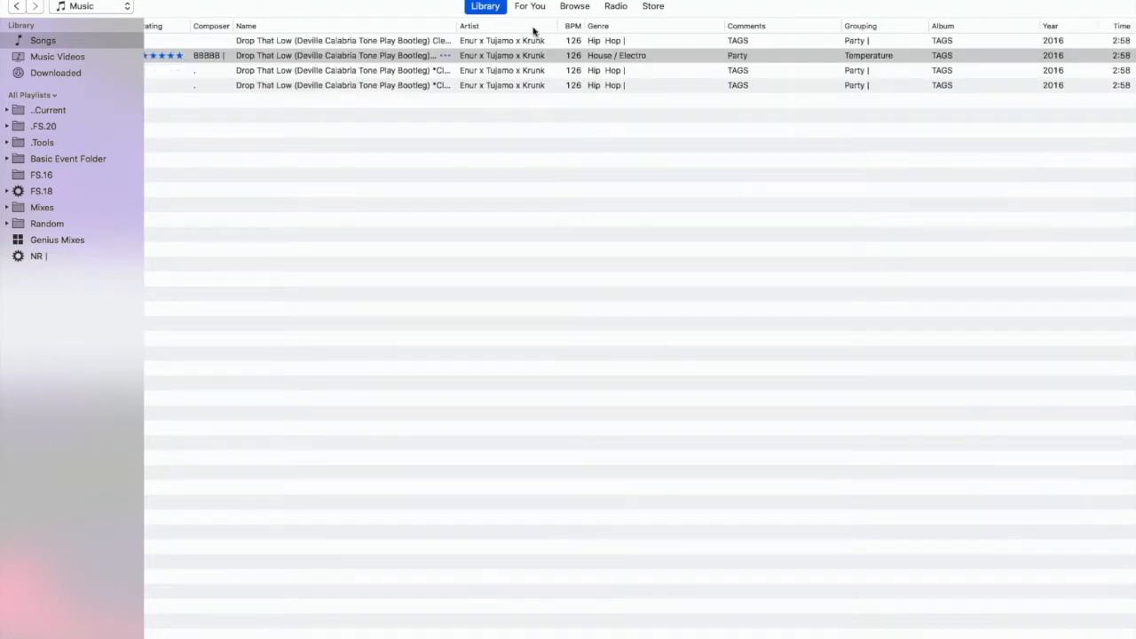
Select the "Enur x" portion of the artist name on the House / Electro version of Drop That Low.
left_click(491, 58)
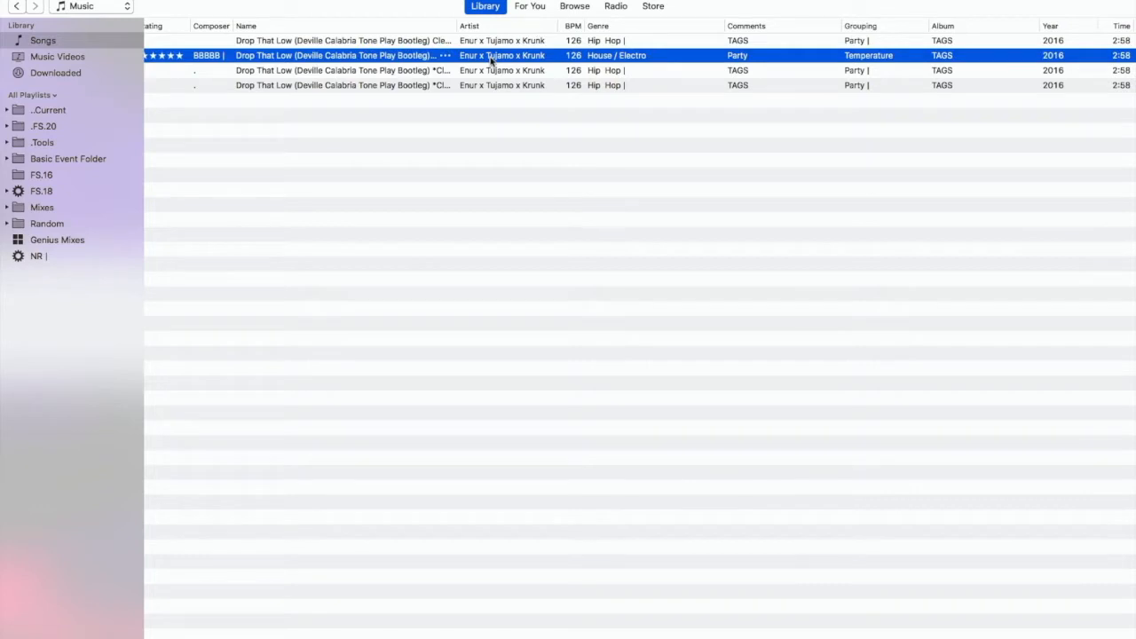
left_click(490, 59)
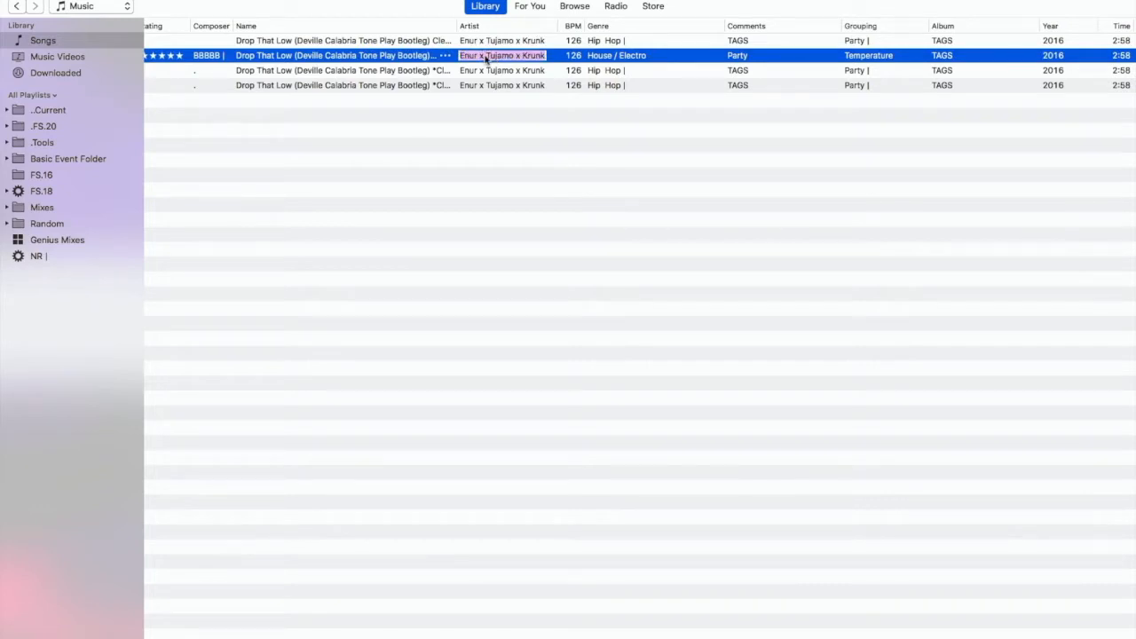
left_click(486, 56)
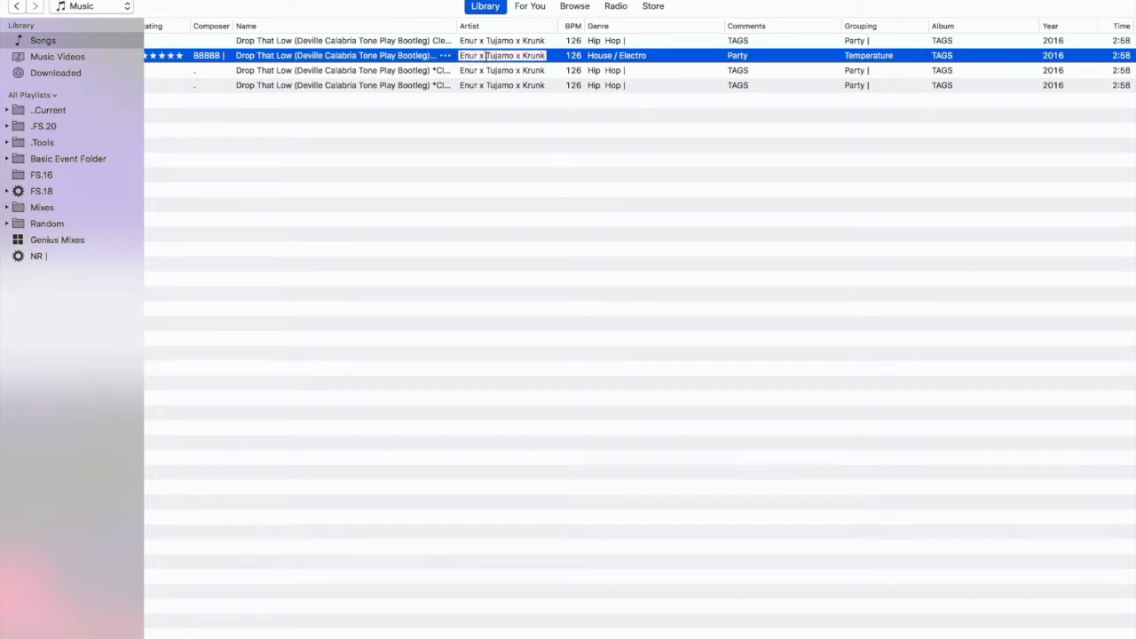
left_click_drag(485, 56, 459, 56)
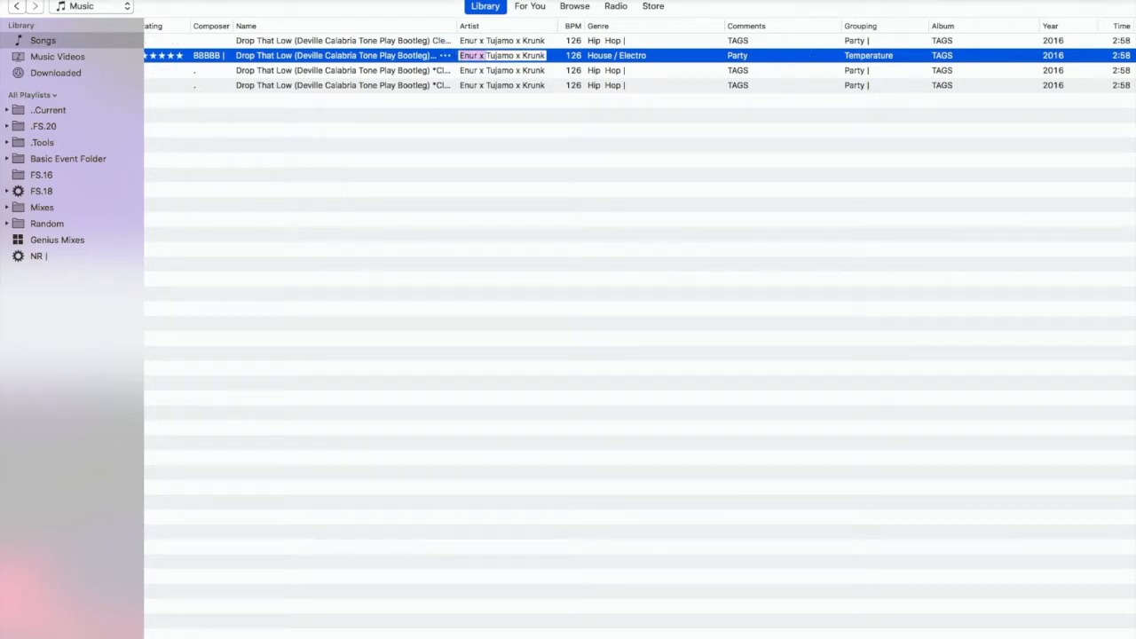
left_click(1101, 1)
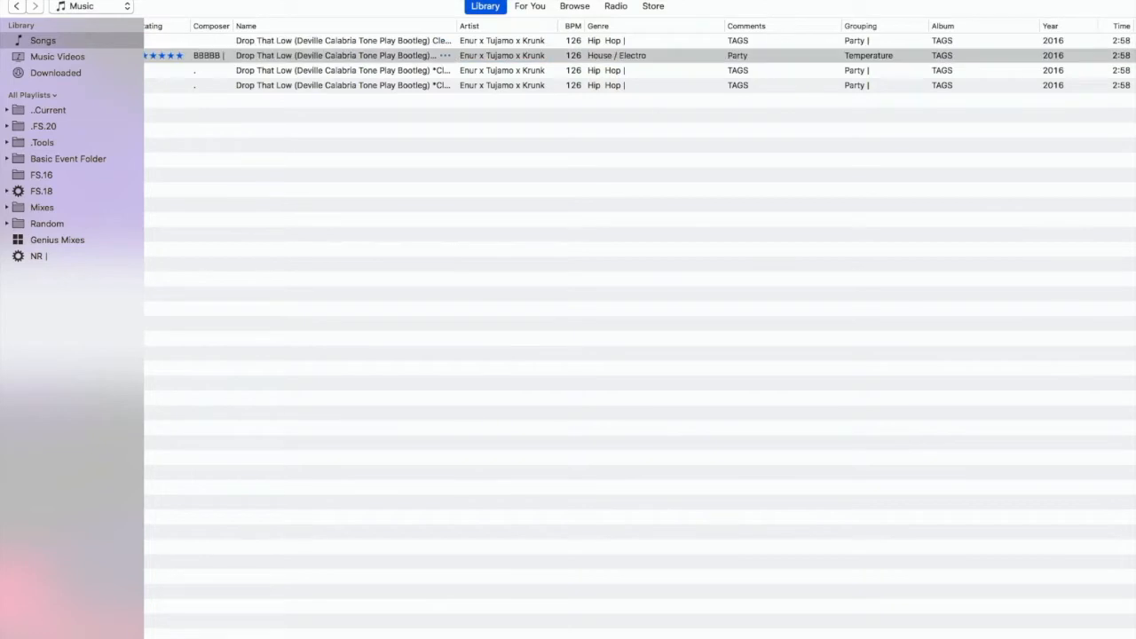
Filter the whole song library for "Temper".
left_click(1056, 1)
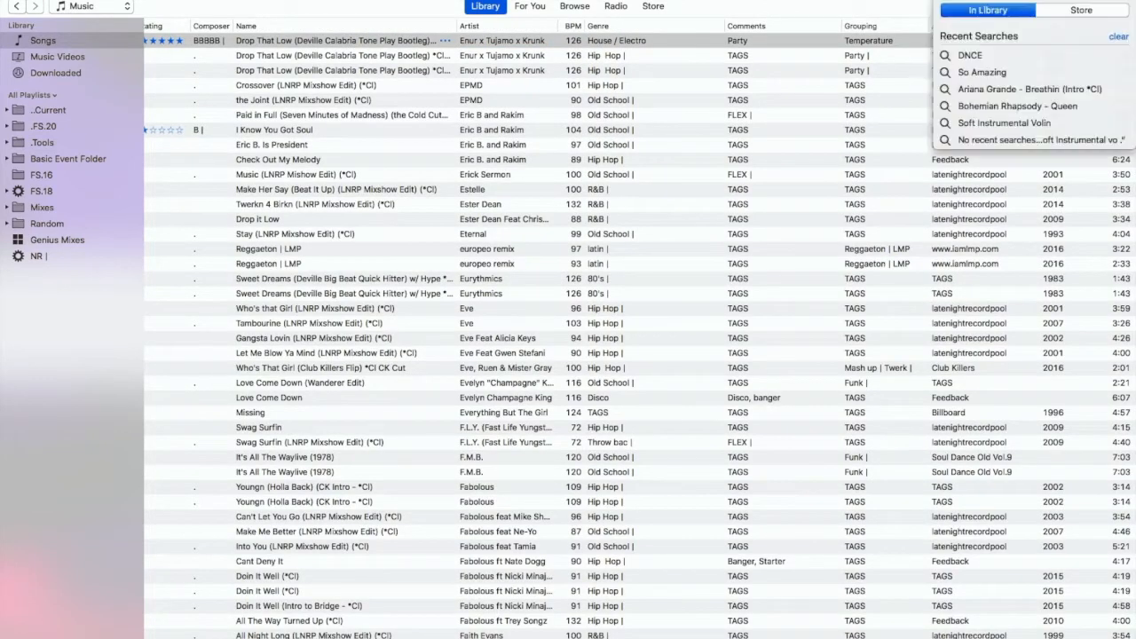
type("Temp")
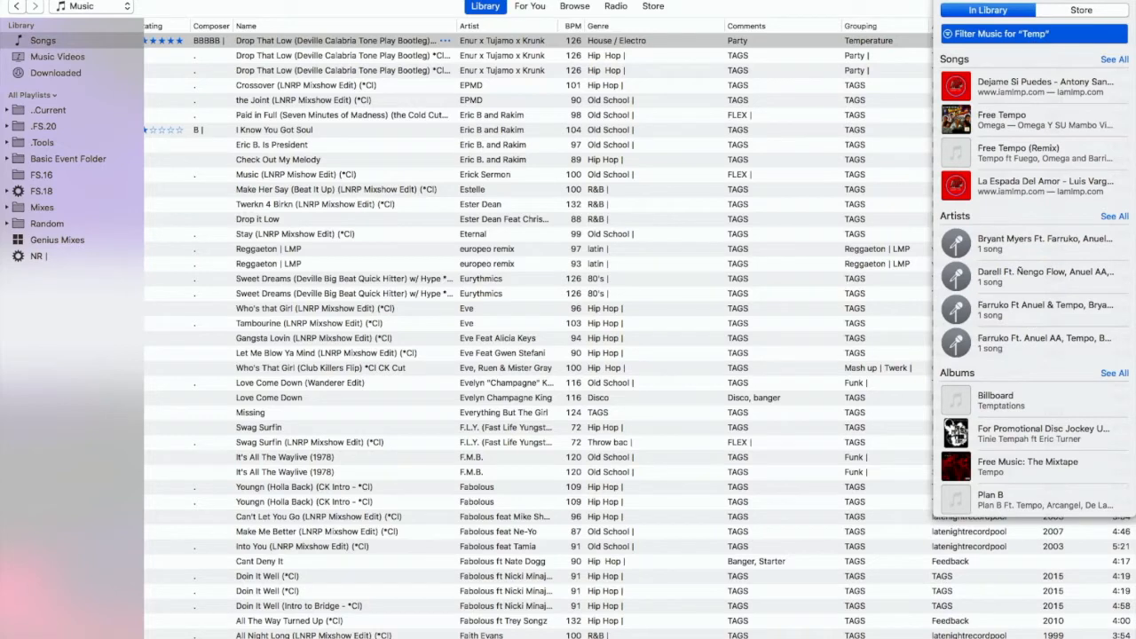
type("e")
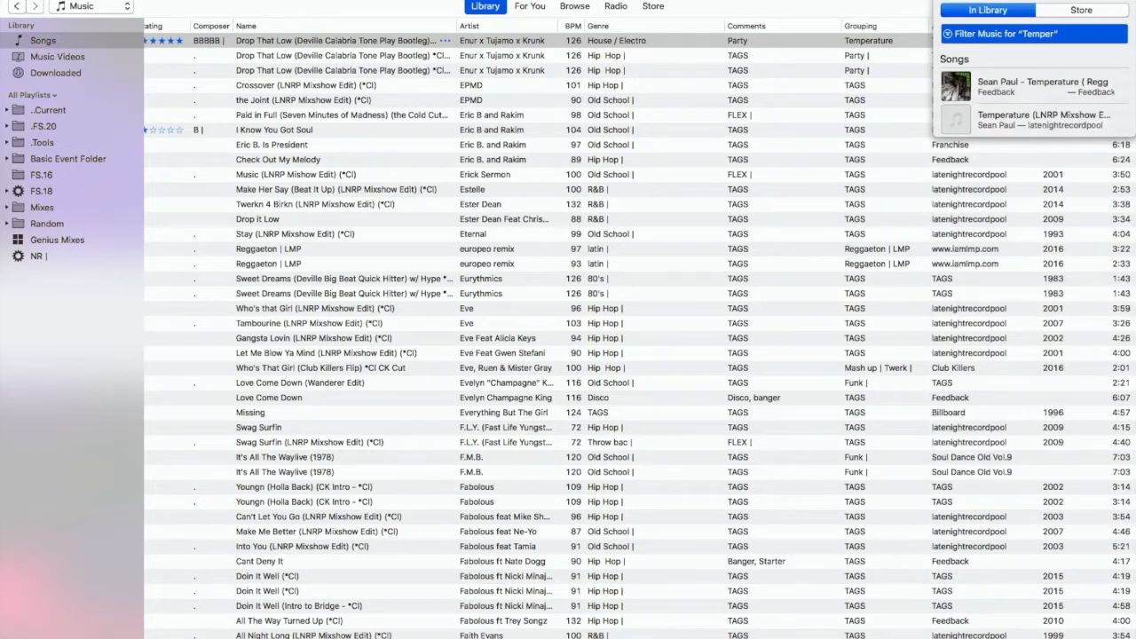
type("r")
key("Return")
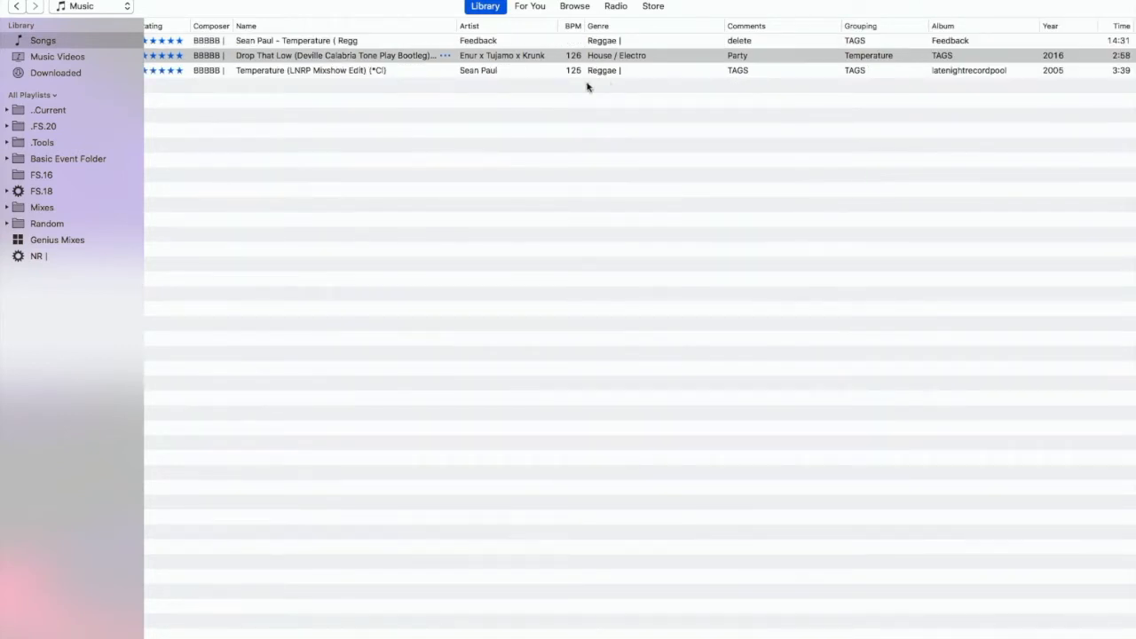
Set the grouping of Sean Paul's Temperature (LNRP Mixshow Edit) to "Enur x |".
left_click(504, 75)
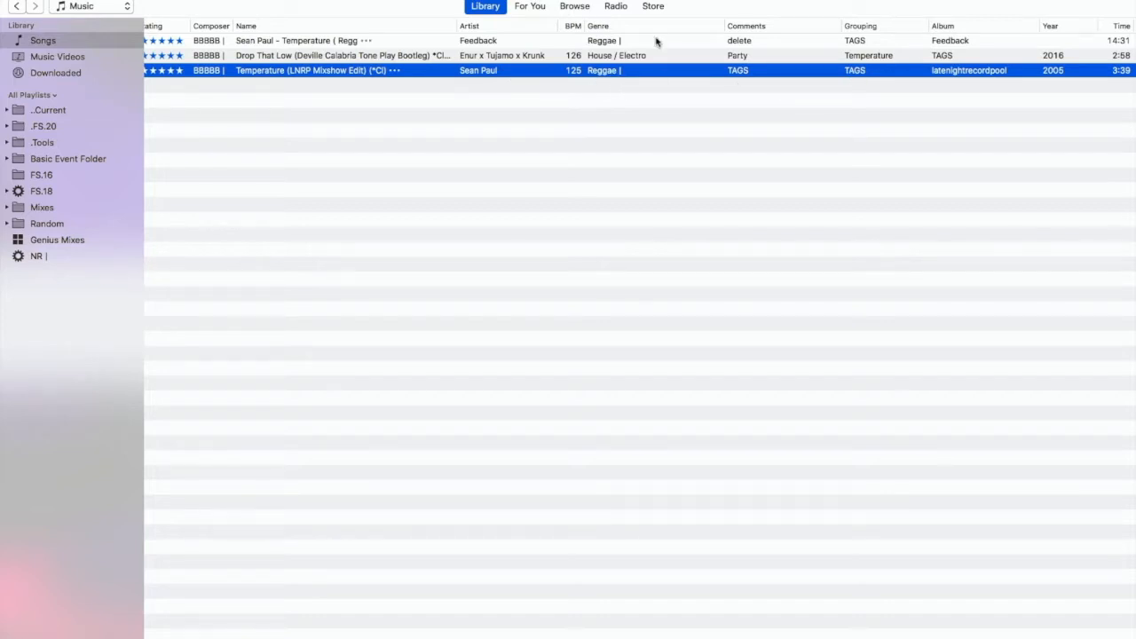
left_click(853, 77)
type("Enur x |")
key("Return")
left_click(609, 58)
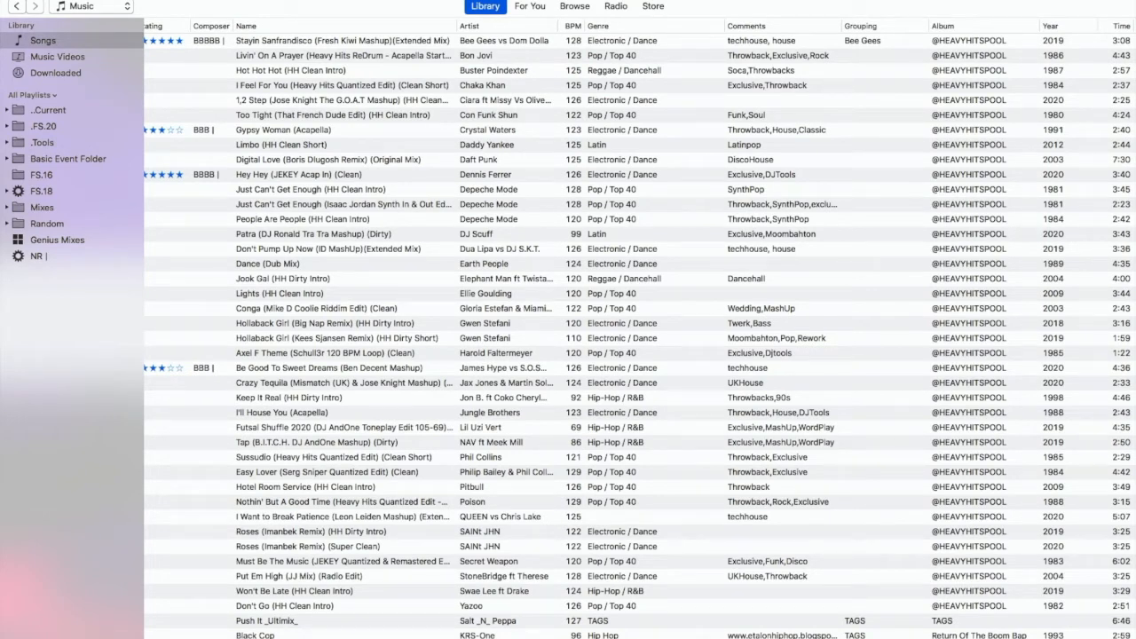
Search the song library for "Temperature" and filter the list to the matches.
key("super+f")
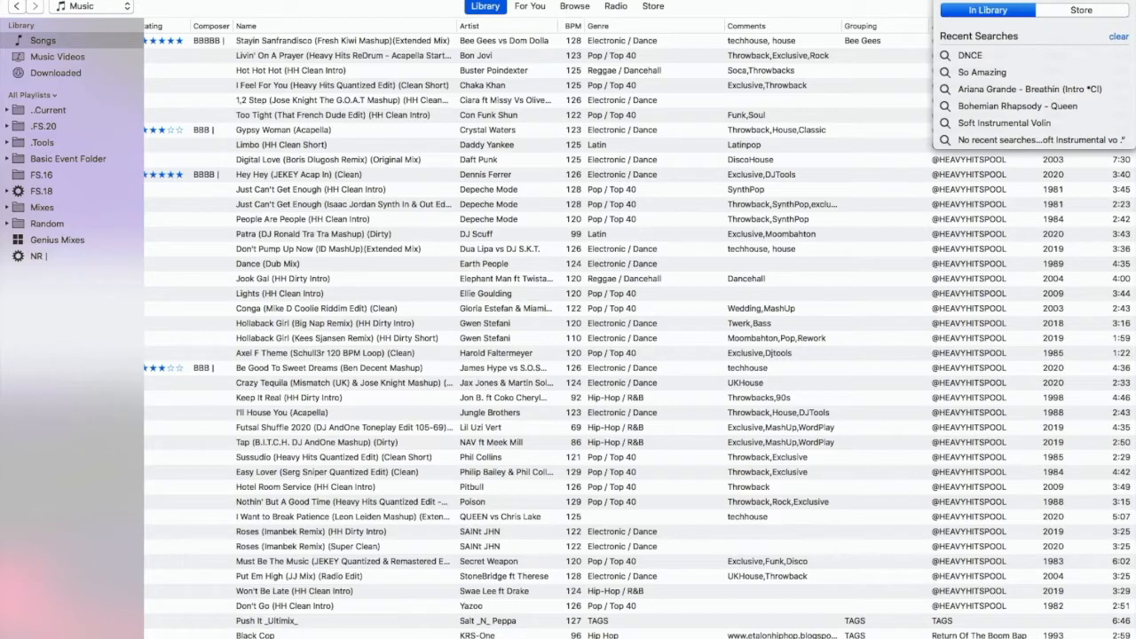
type("Te")
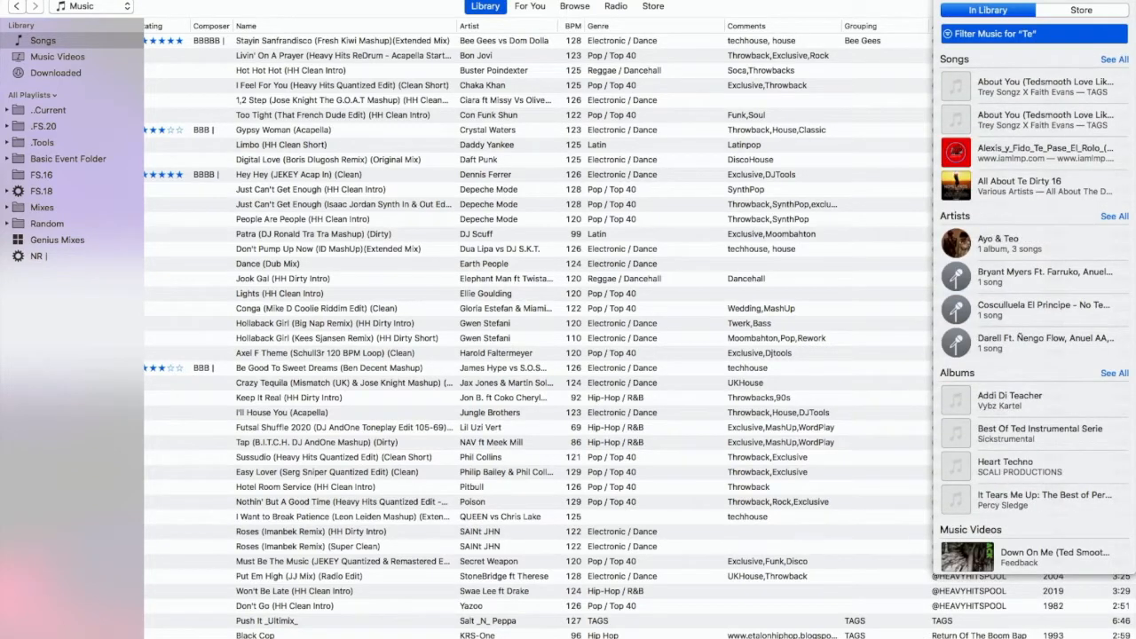
type("mperature")
key("Return")
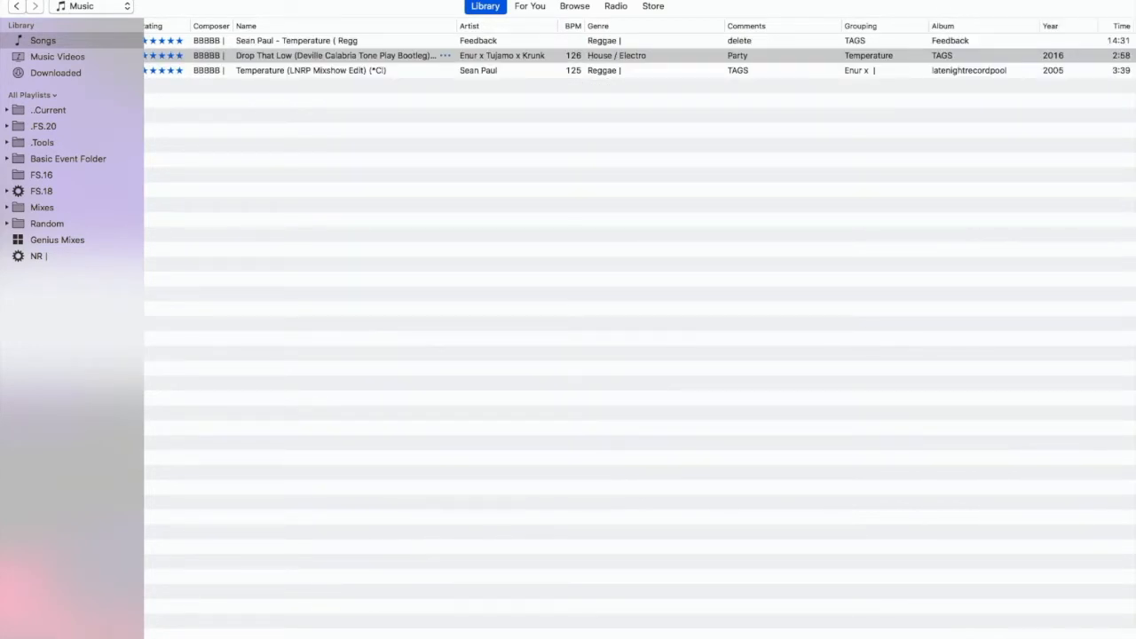
Compare the names, artists and grouping tags of Temperature (LNRP Mixshow Edit) and Drop That Low to check their cross-reference.
left_click(435, 70)
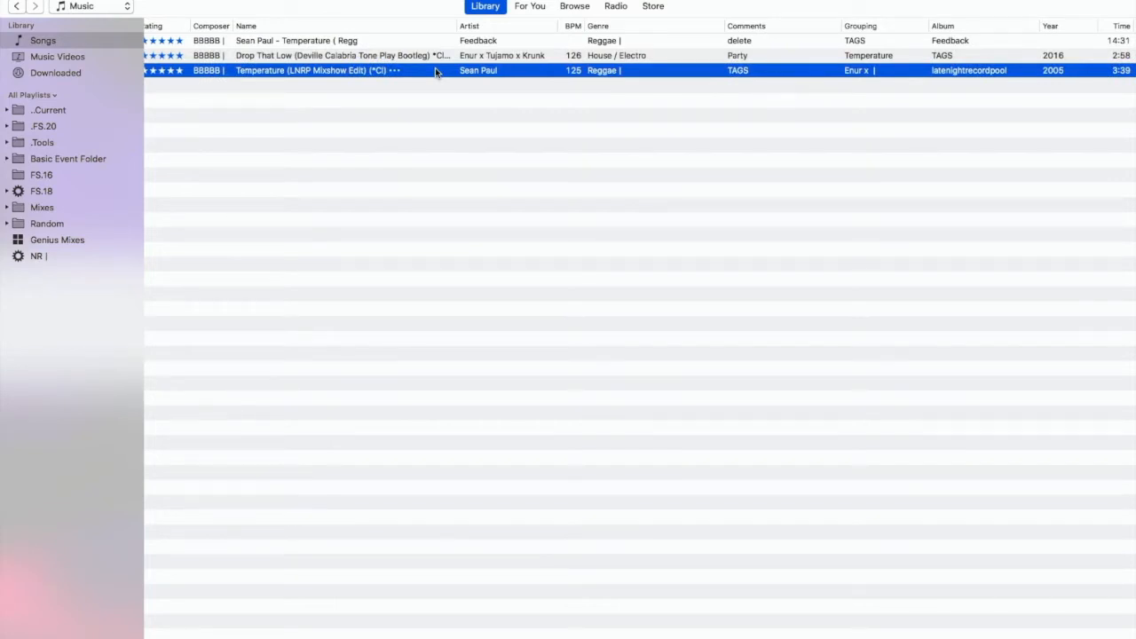
left_click(507, 57)
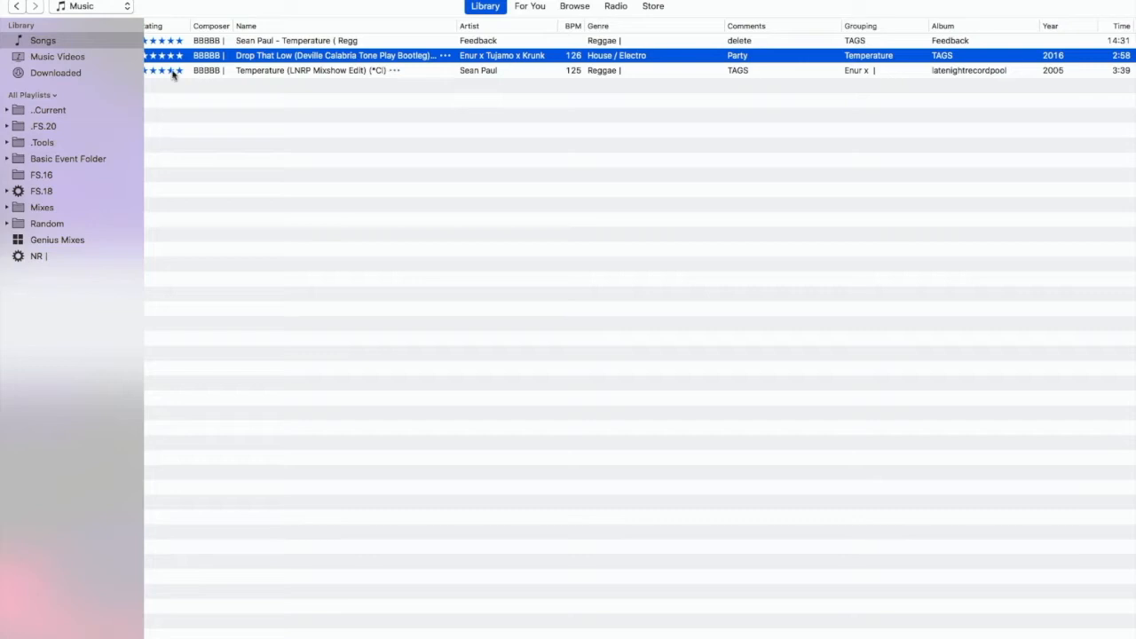
left_click(258, 70)
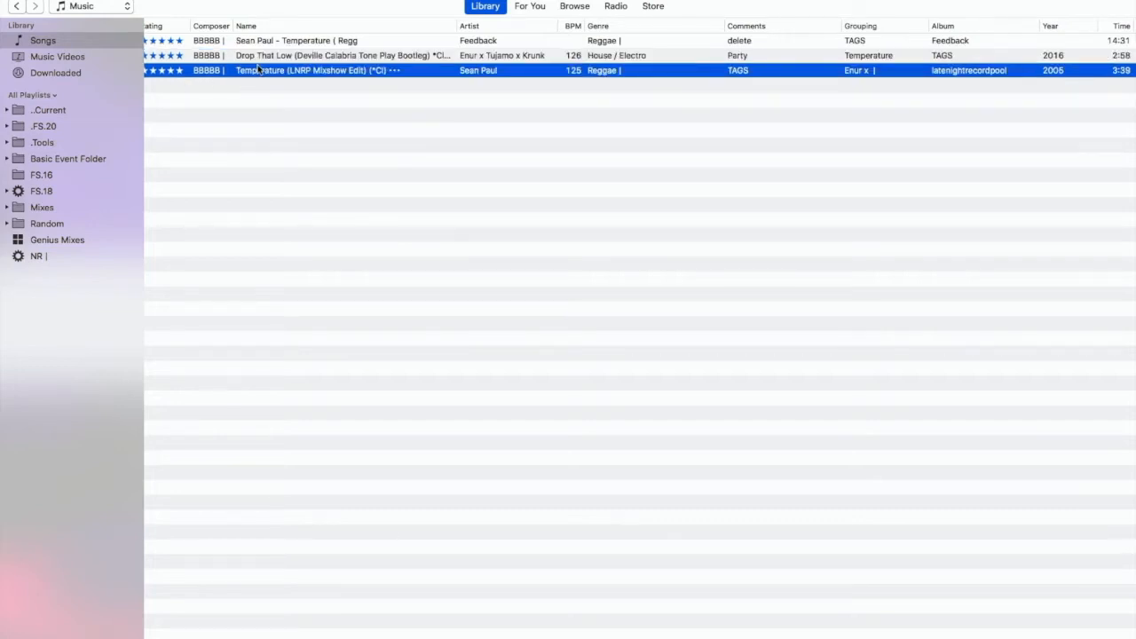
left_click(257, 70)
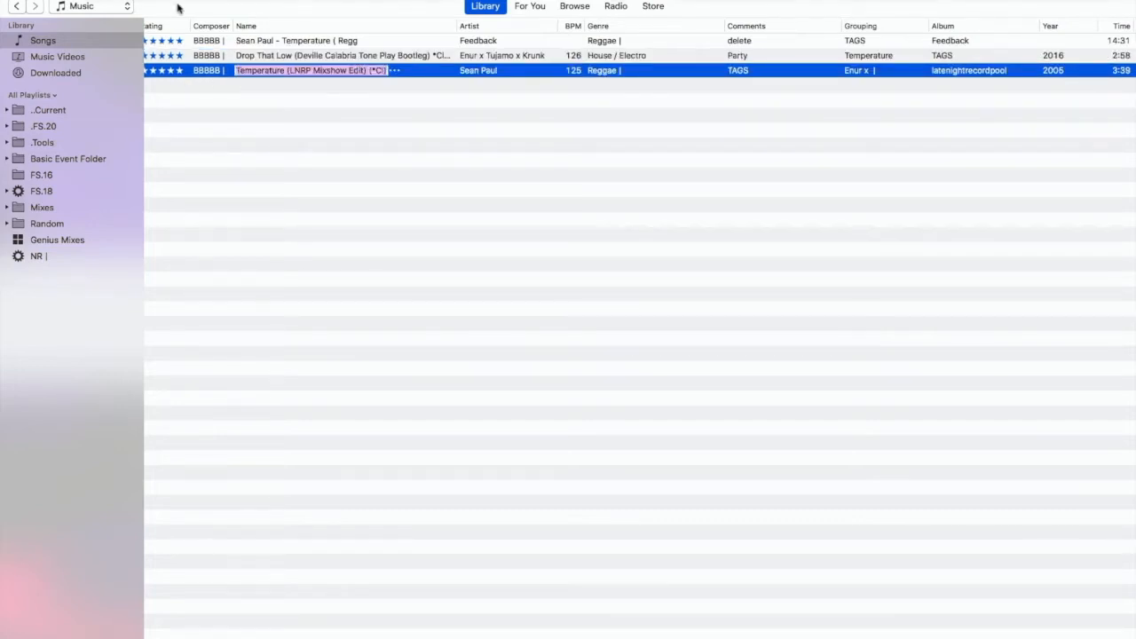
left_click(251, 56)
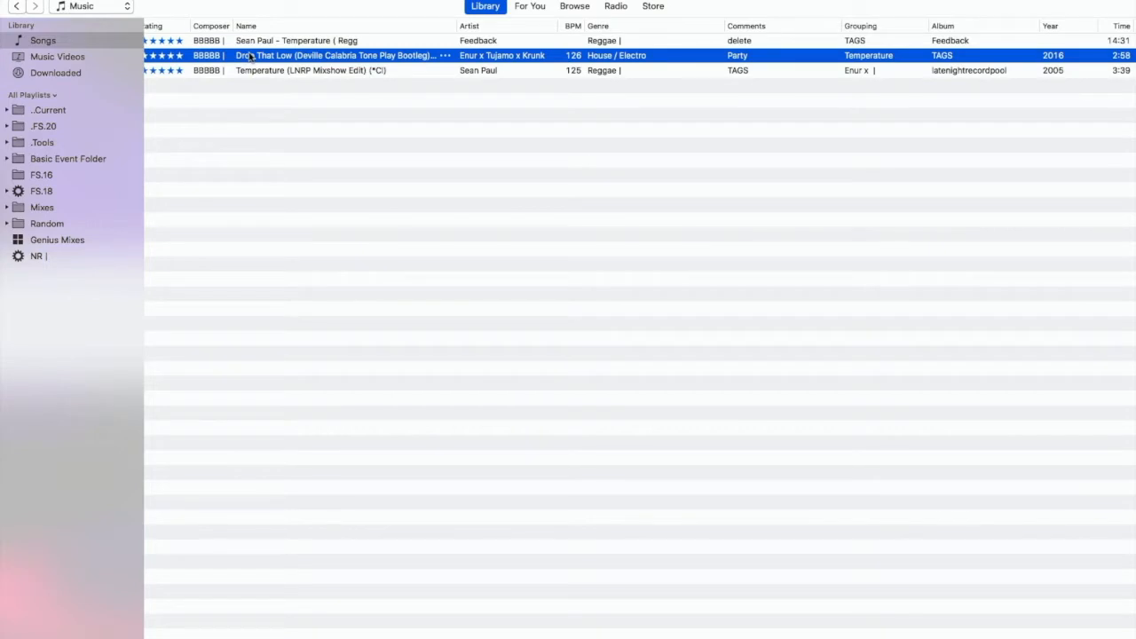
left_click(876, 71)
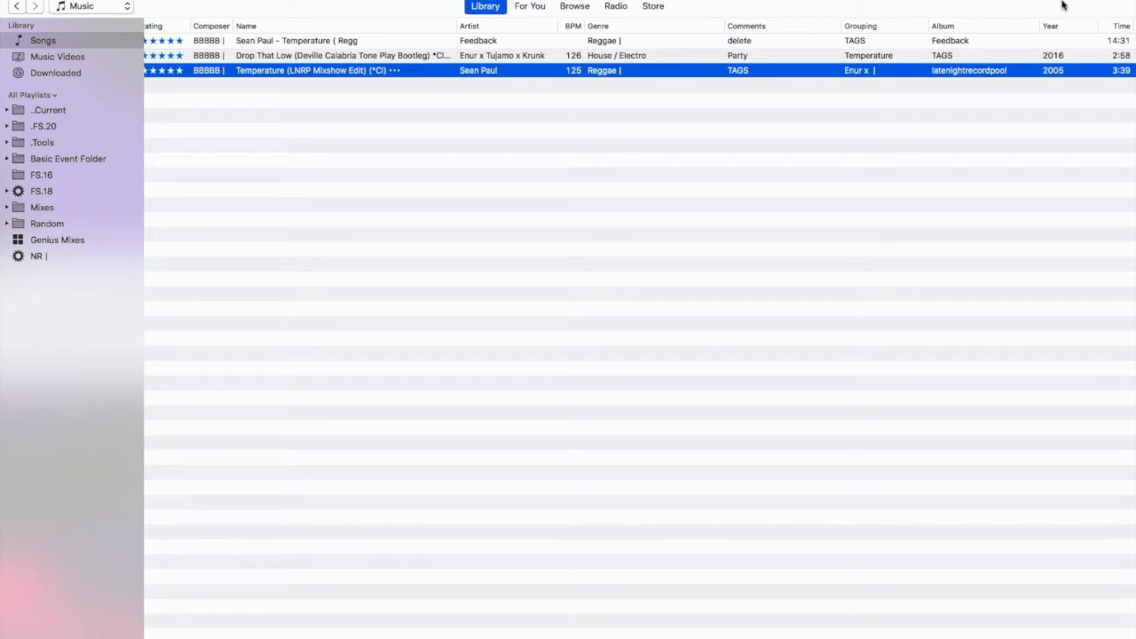
Filter the song library for "uptown funk" and compare the grouping tags of Play That Funky Music and Uptown Funk *In - *Cl.
left_click(1122, 1)
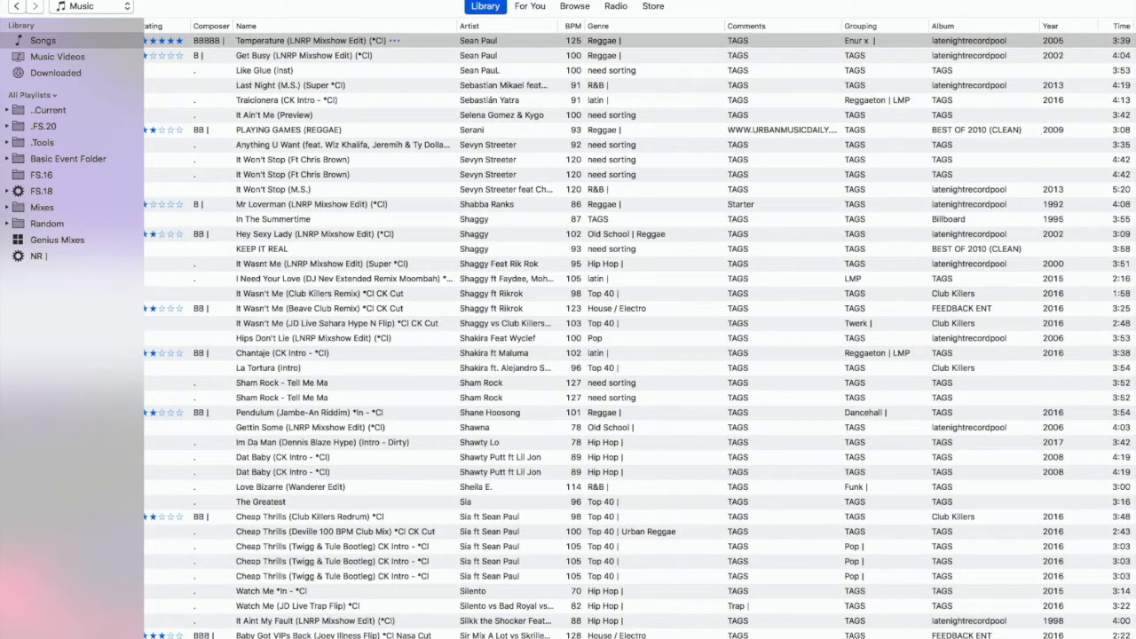
left_click(1048, 1)
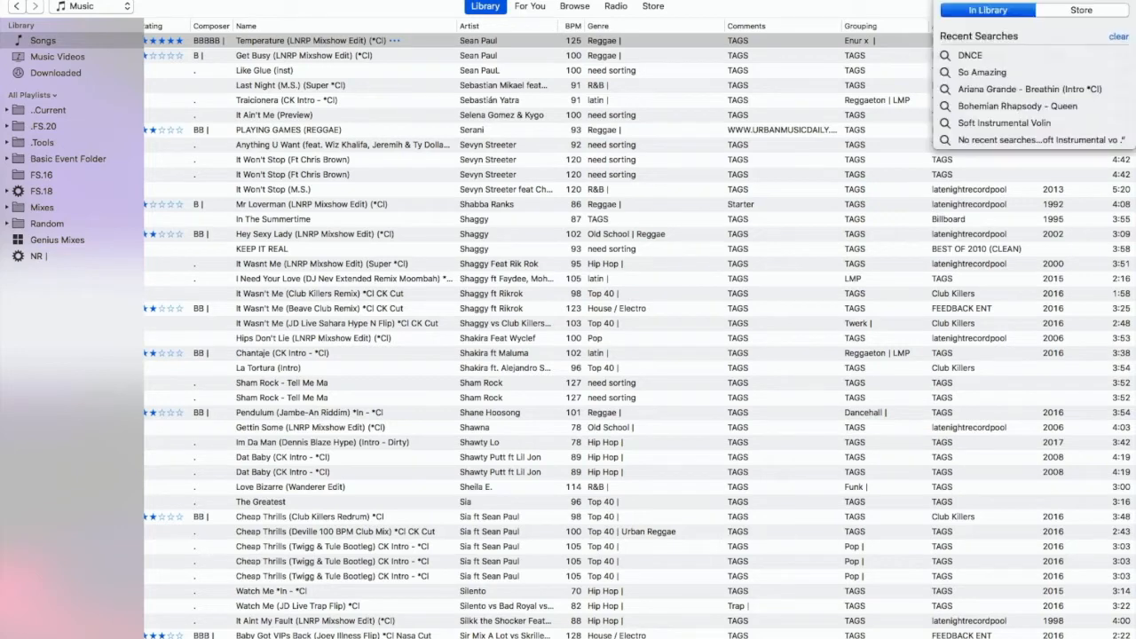
type("uptonw")
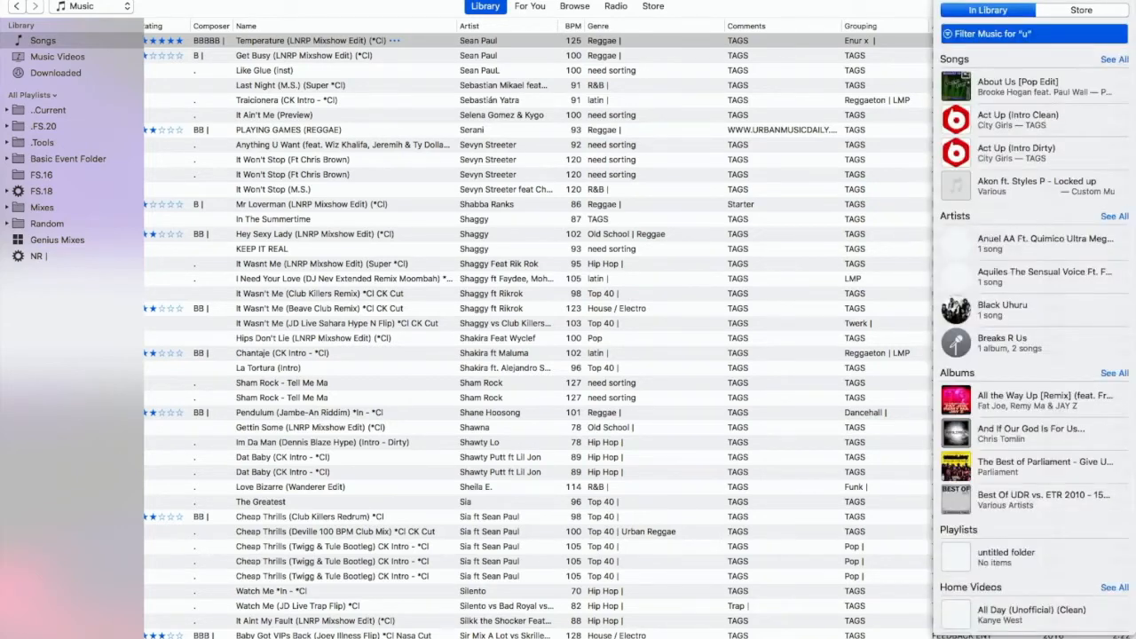
key("BackSpace")
key("BackSpace")
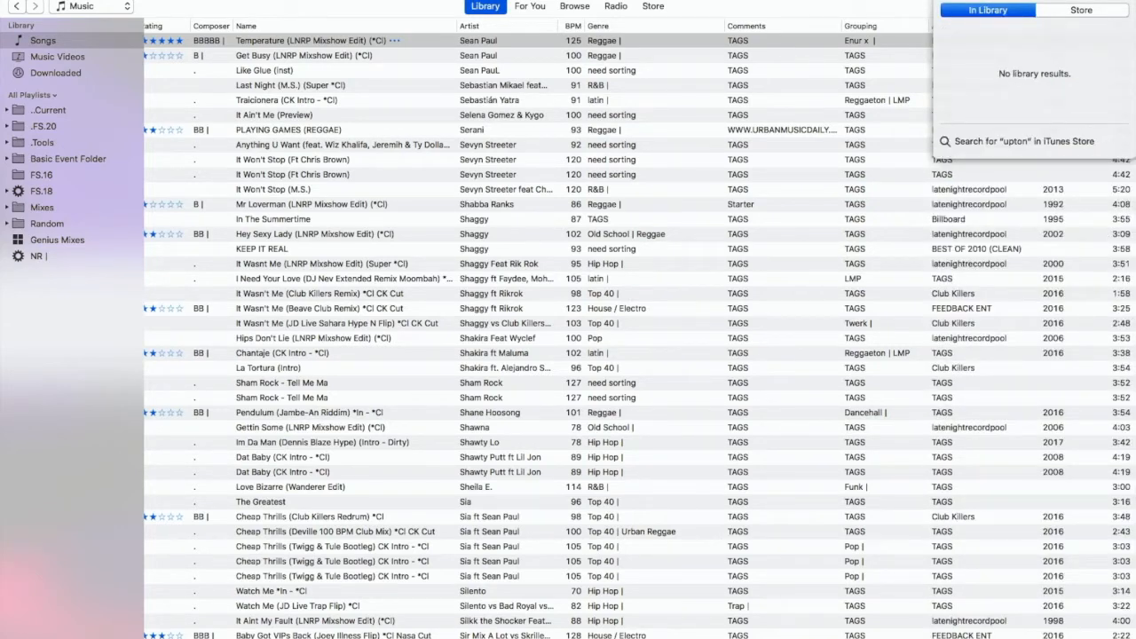
type("w")
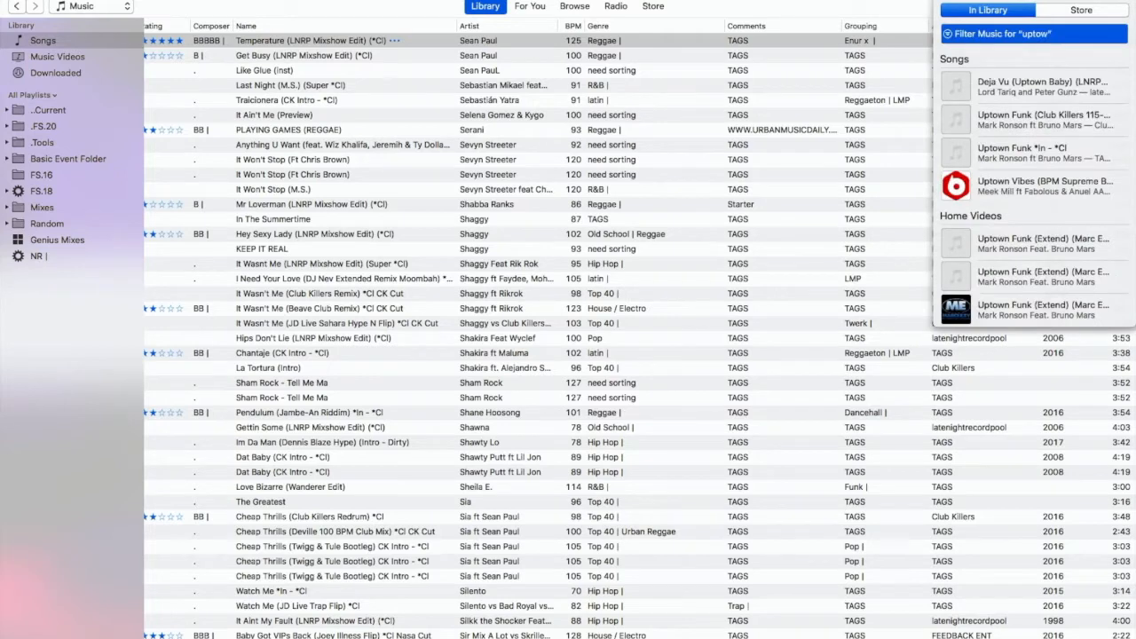
type("n funk")
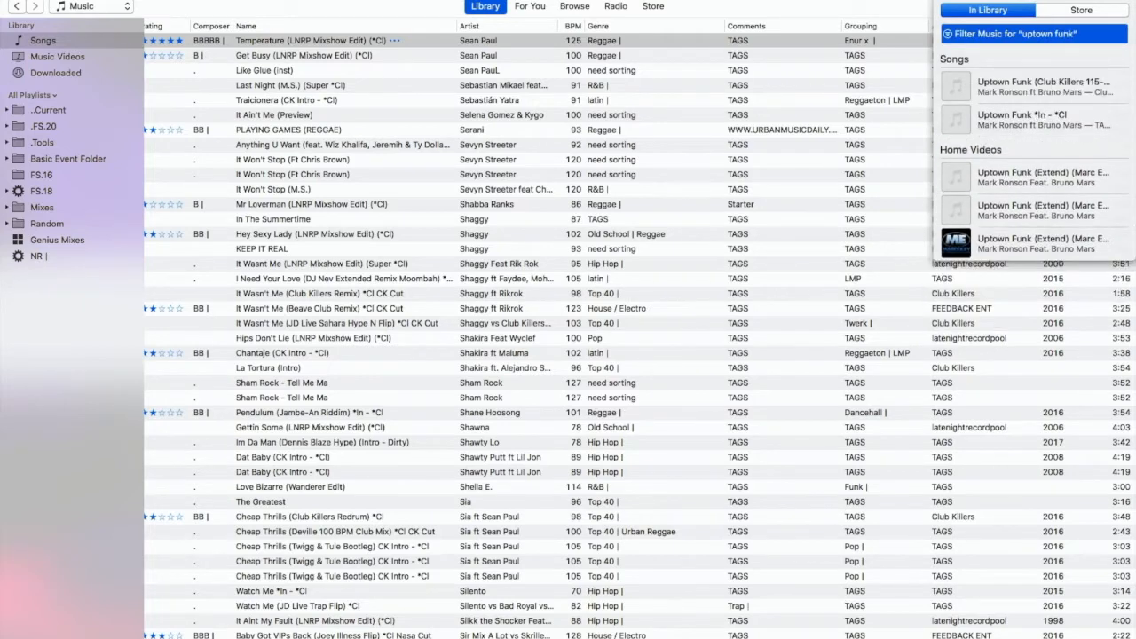
key("Return")
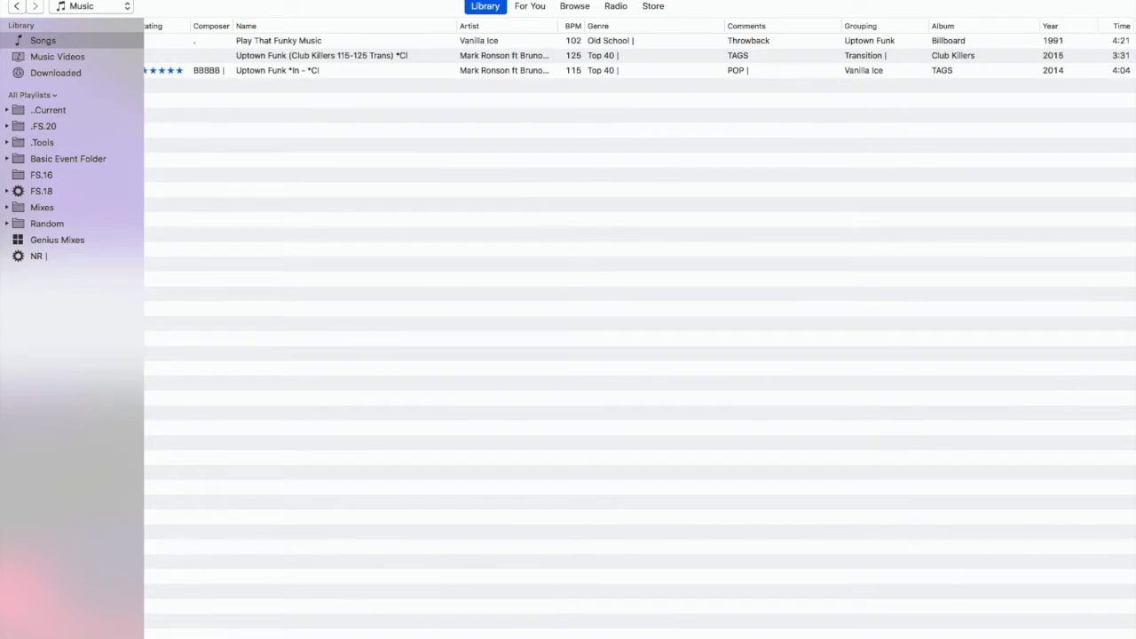
left_click(293, 45)
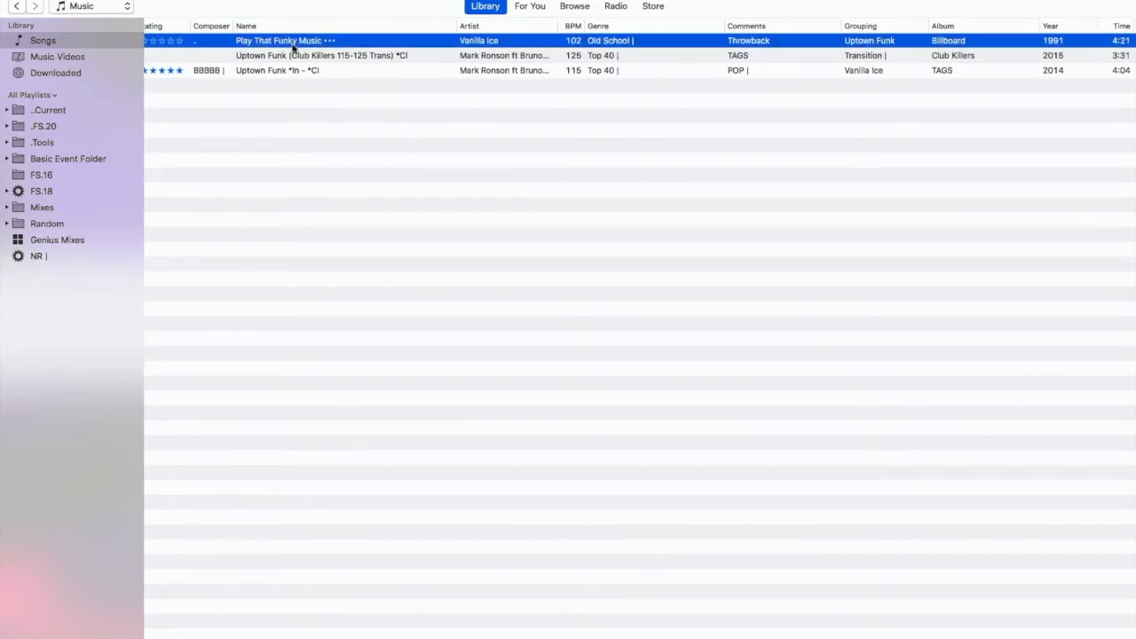
left_click(853, 72)
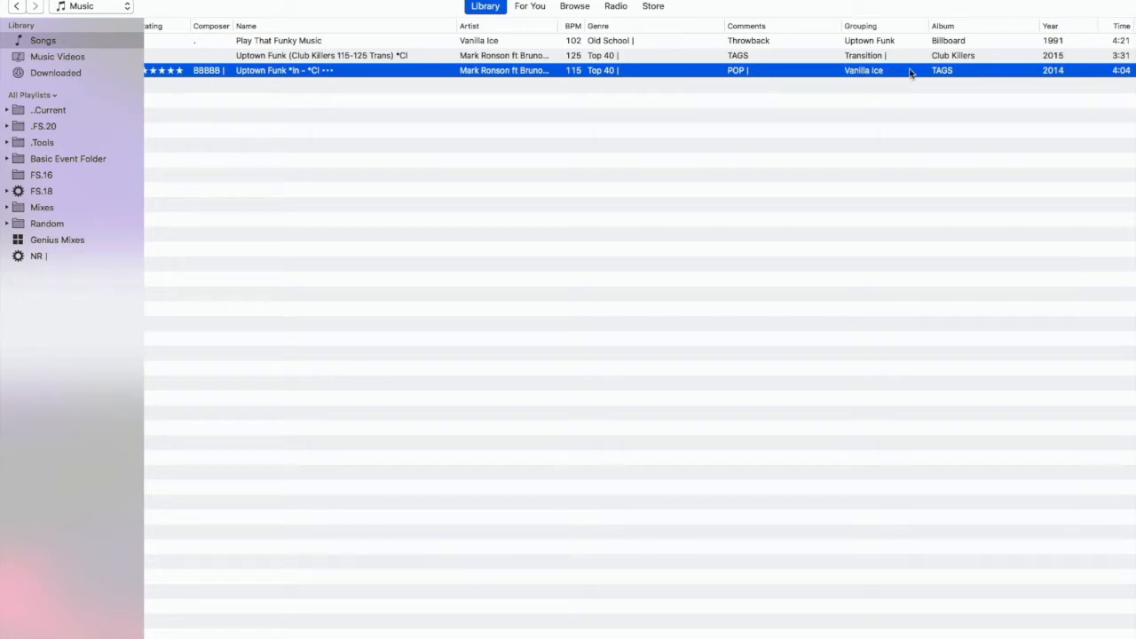
Filter the song library for "Vanilla ice" and compare the tags of Play That Funky Music with the other matches.
left_click(1120, 1)
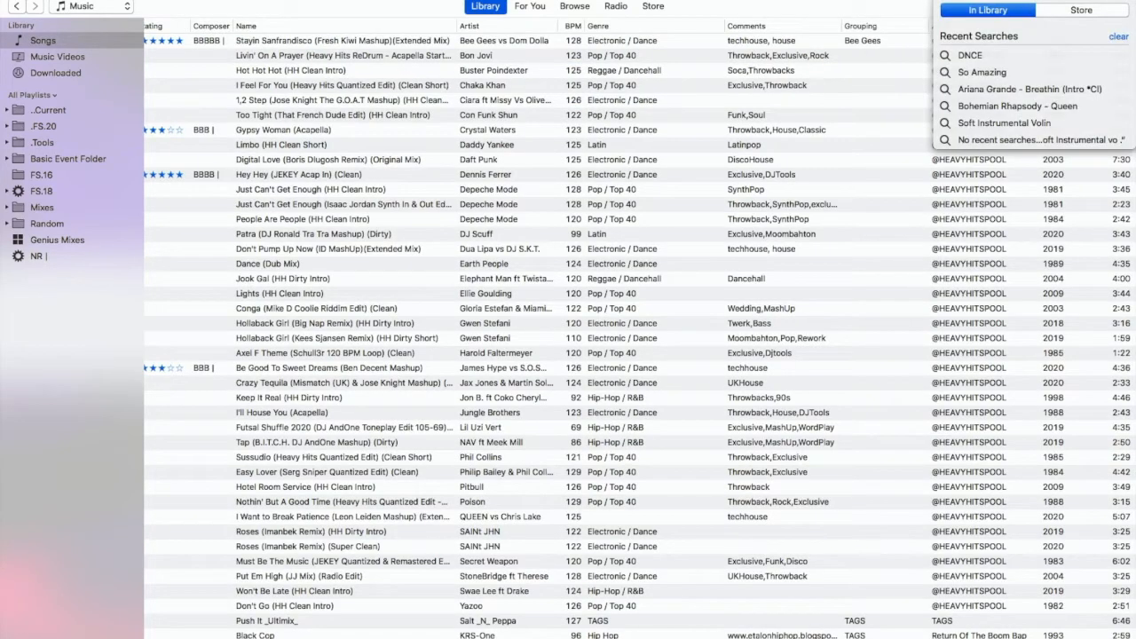
type("Van")
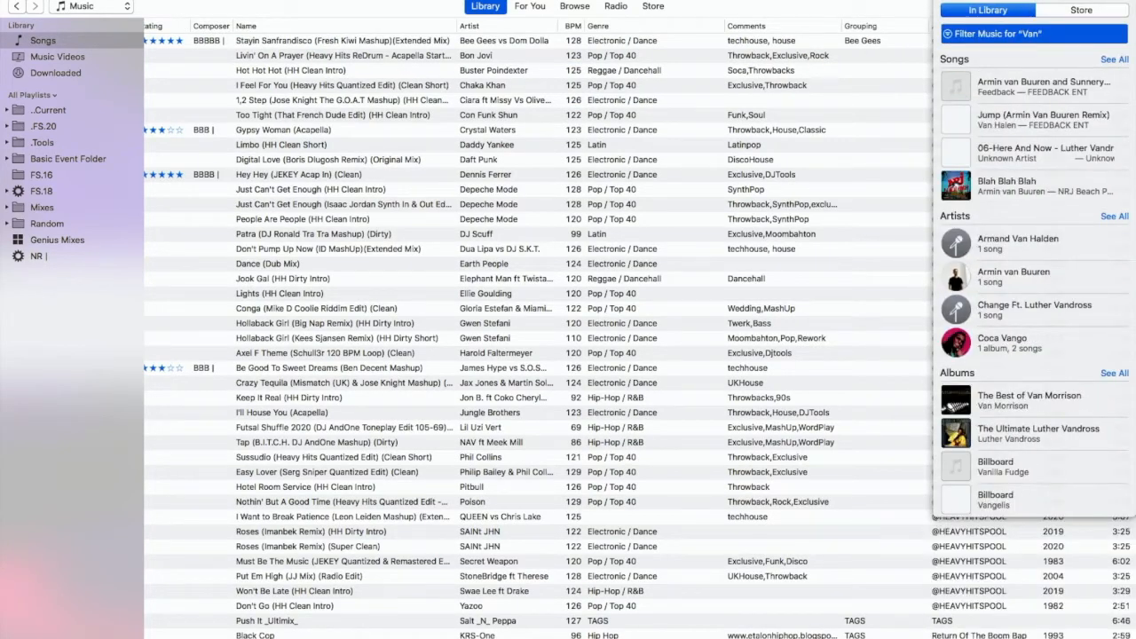
type("illa ice")
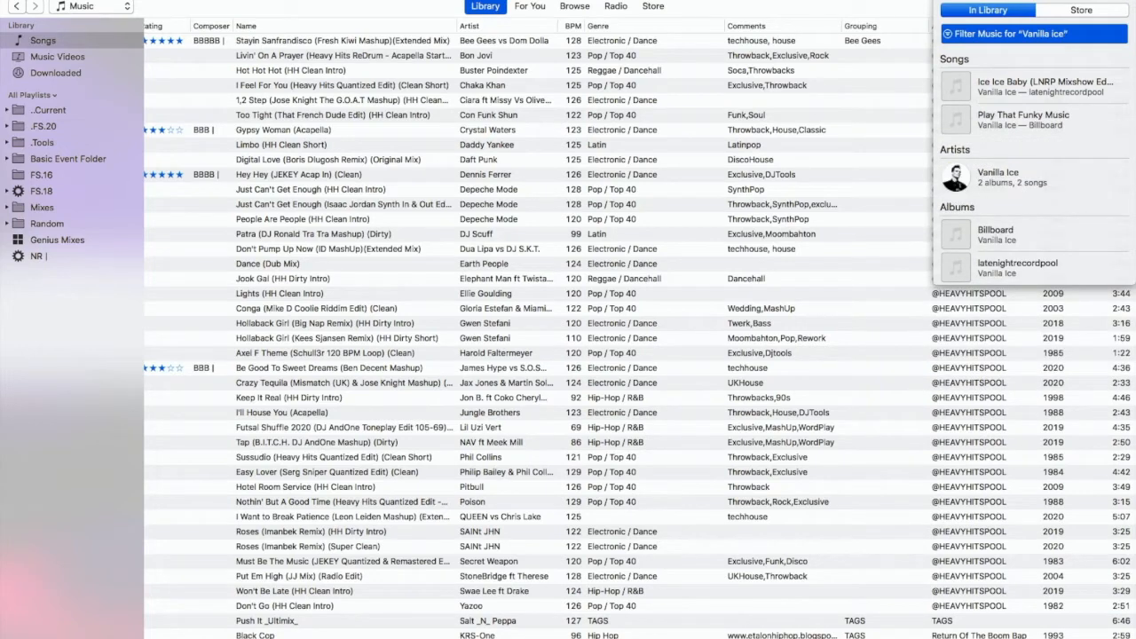
key("Return")
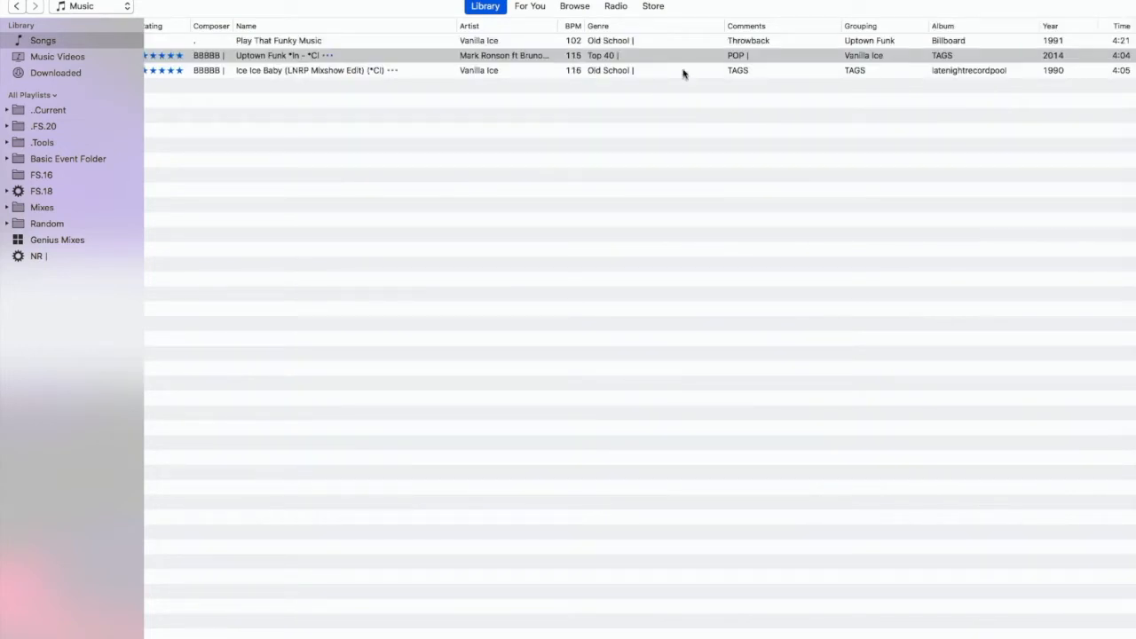
left_click(616, 41)
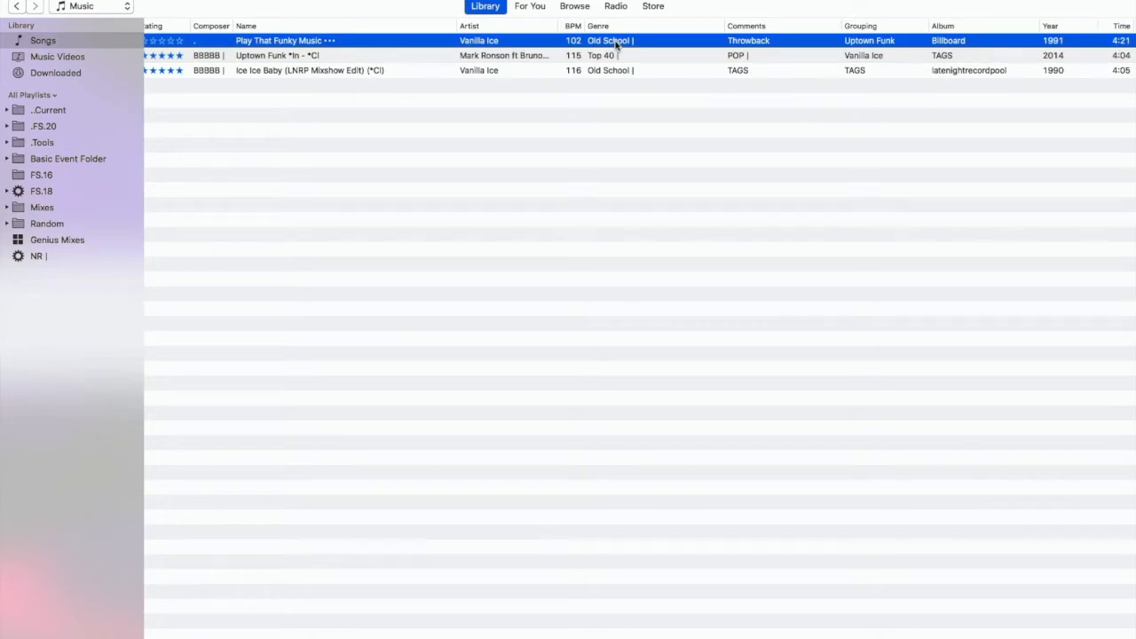
scroll(577, 53, "left", 2)
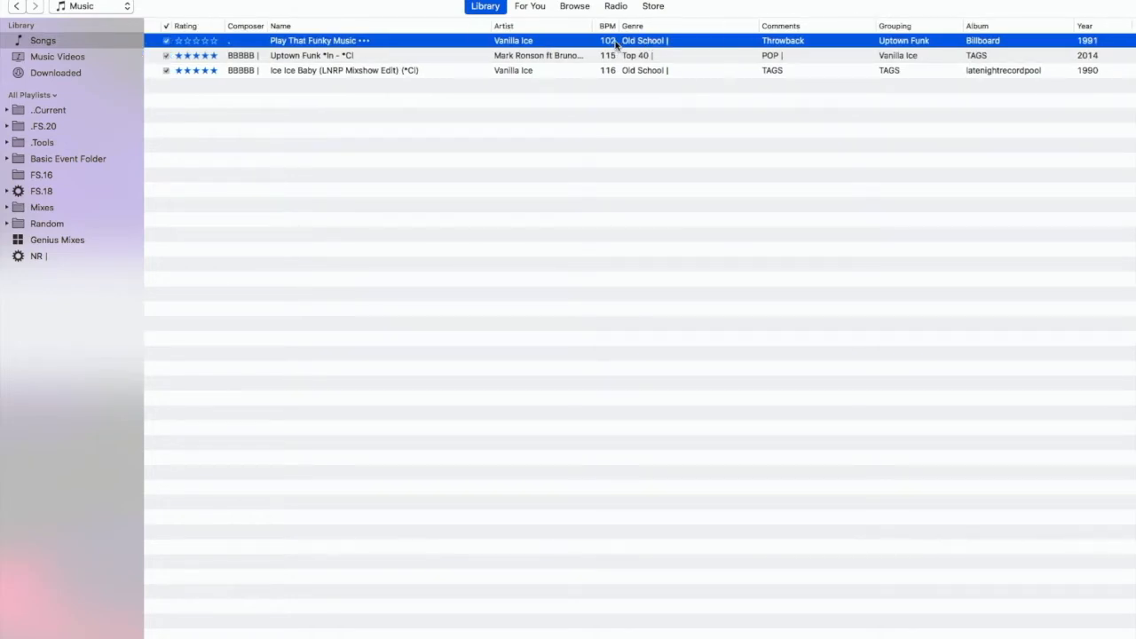
Set the grouping of Uptown Funk *In - *Cl to "Vanilla Ice |" and clear the library filter.
left_click(503, 57)
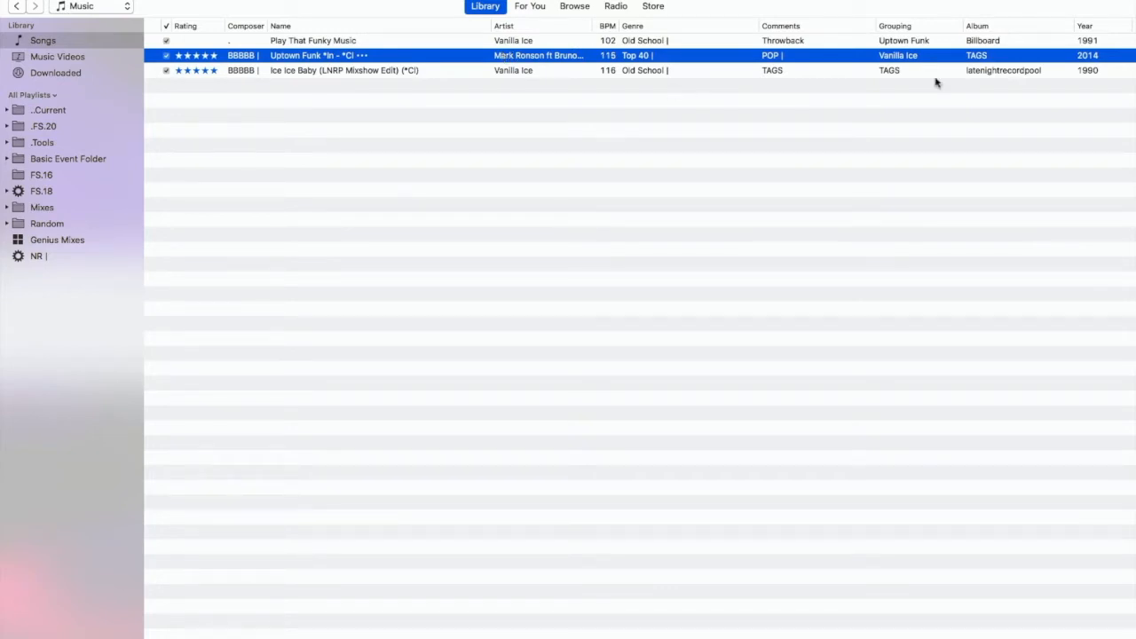
double_click(915, 58)
left_click(906, 57)
key("BackSpace")
type("Vanilla Ice |")
key("Return")
left_click(1122, 1)
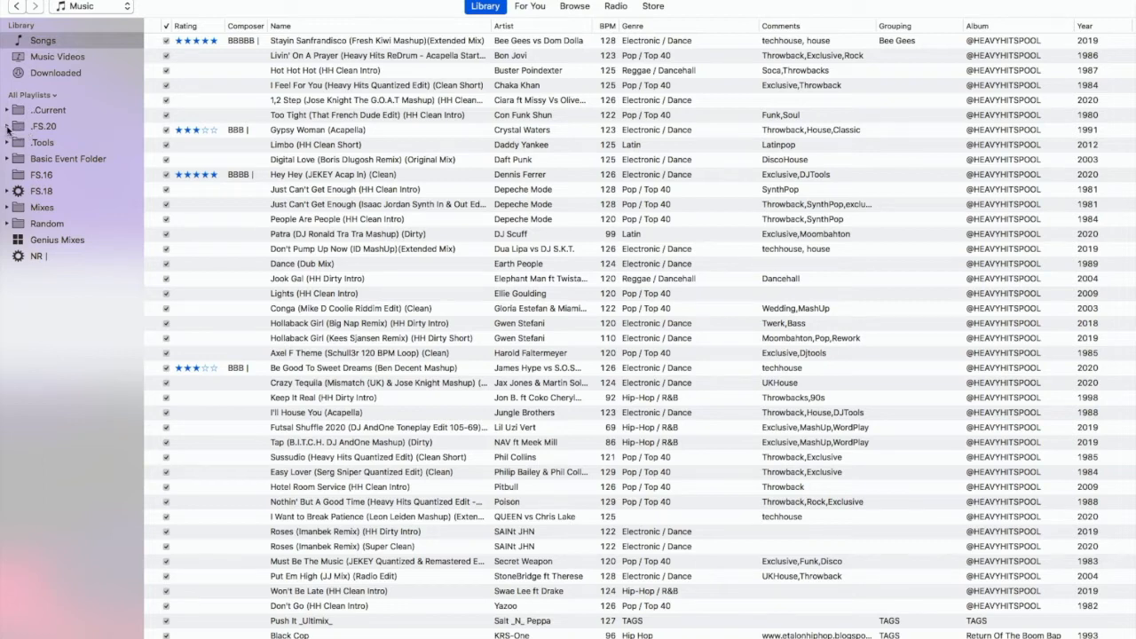
Expand the Every 3mo folder inside .FS.20 and view the songs in its 2019 and 2020 folders.
left_click(7, 127)
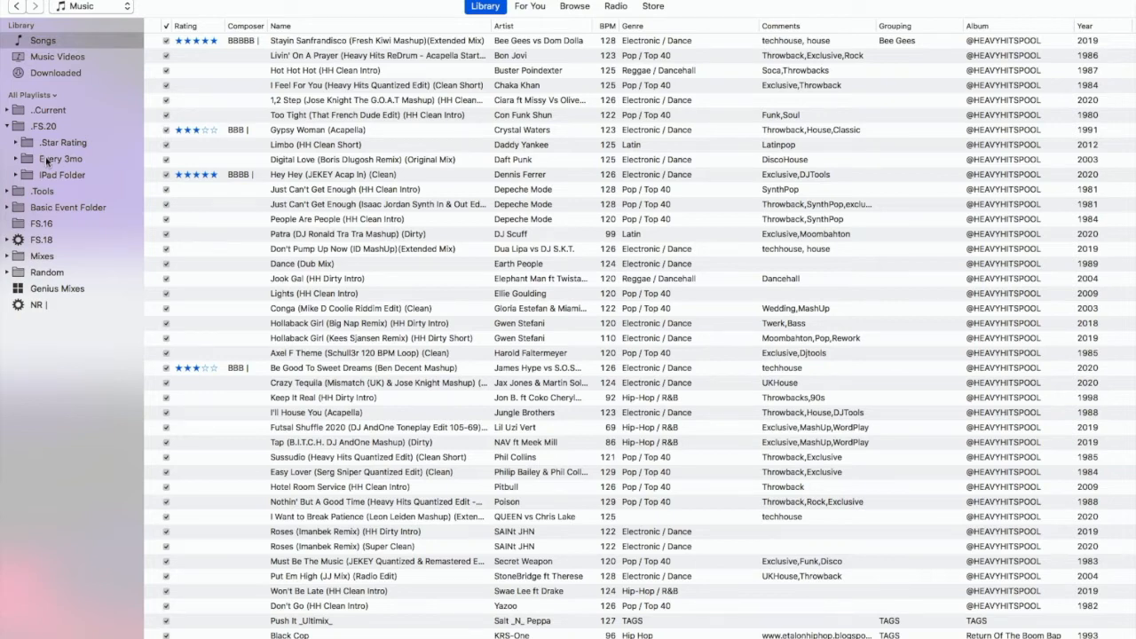
left_click(17, 159)
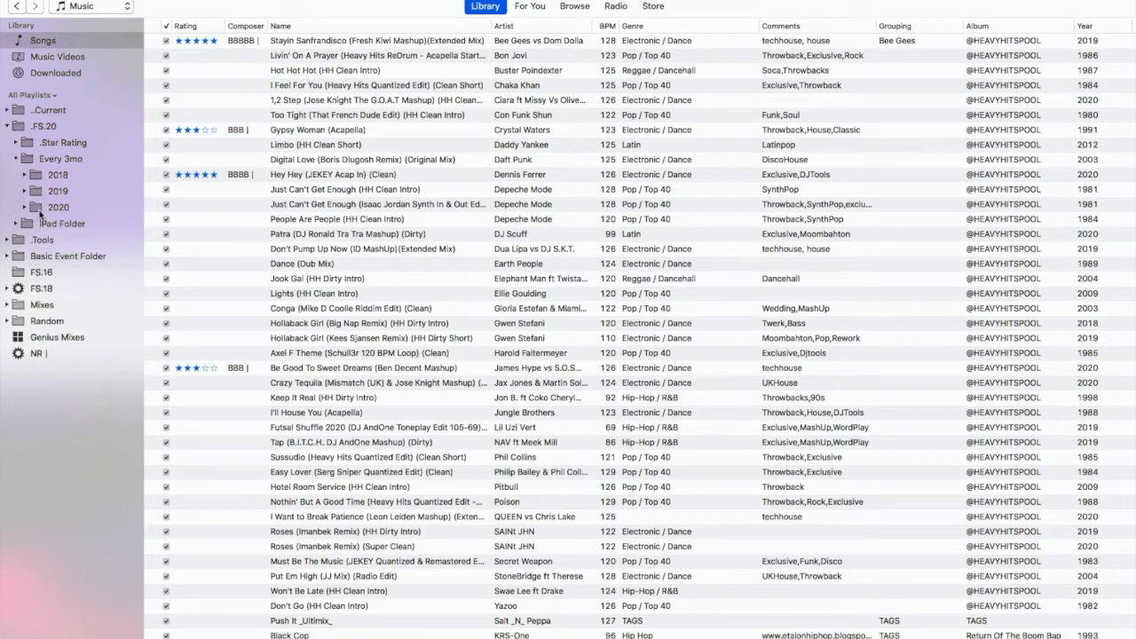
left_click(39, 191)
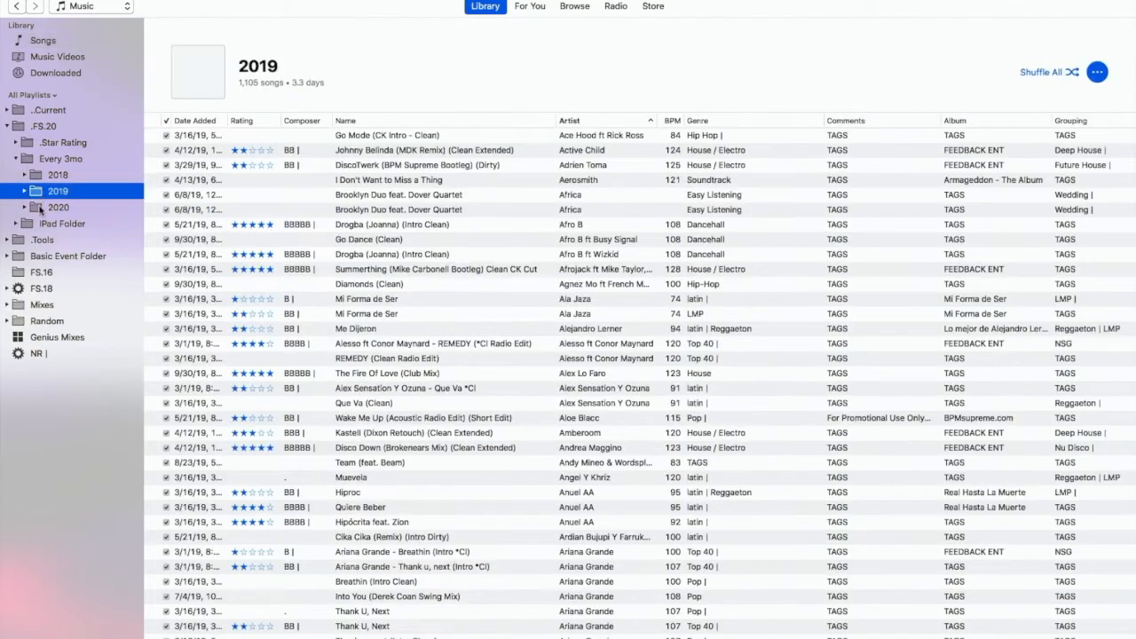
left_click(40, 210)
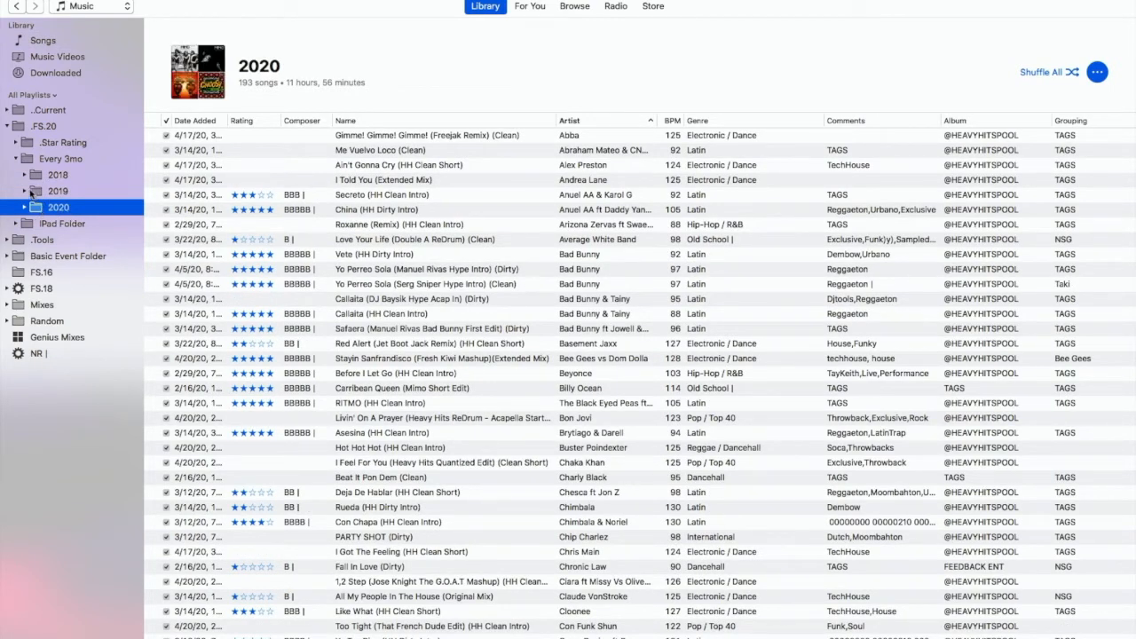
View the three-month smart playlists inside the 2019 folder, then collapse the folder.
left_click(31, 192)
left_click(26, 191)
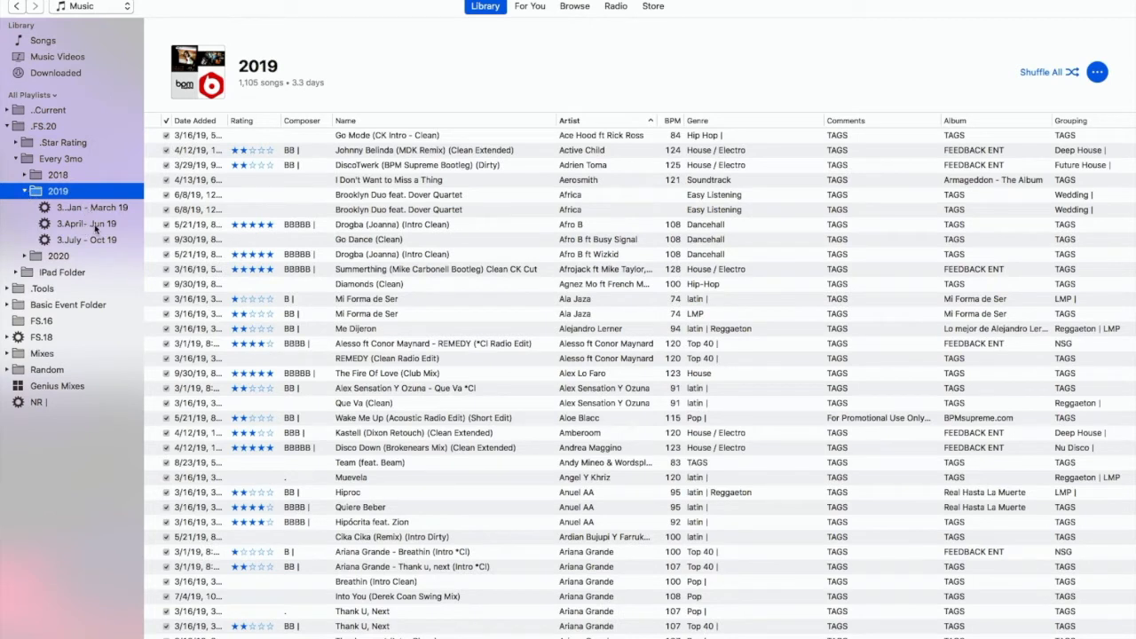
left_click(24, 191)
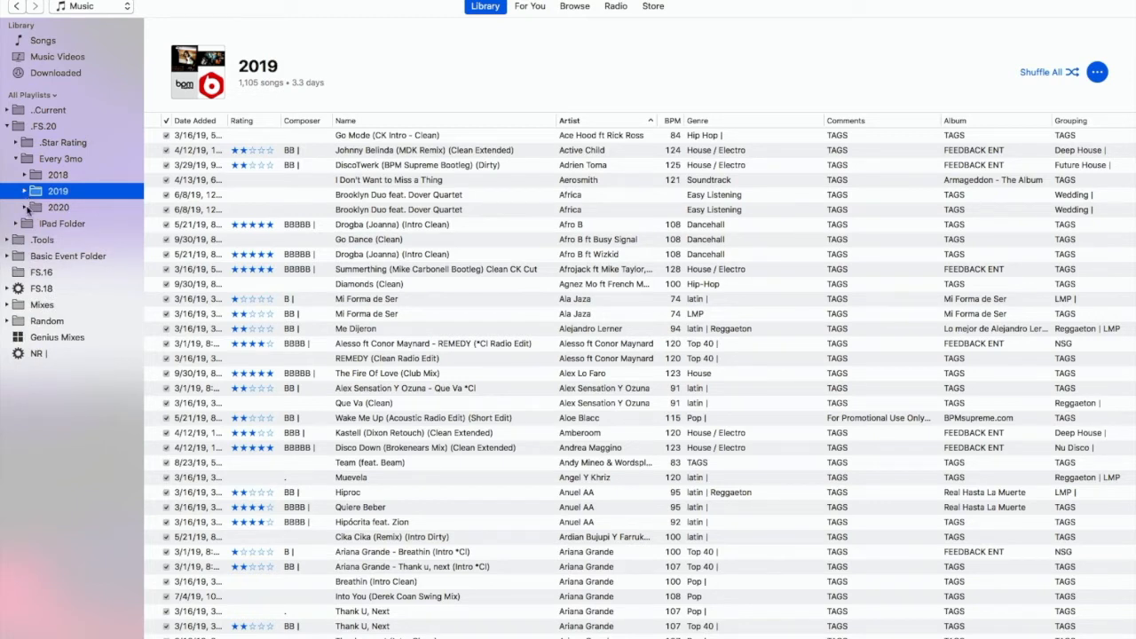
Open the April - Jun 20 smart playlist in the 2020 folder and look through its songs for missing ratings.
left_click(26, 207)
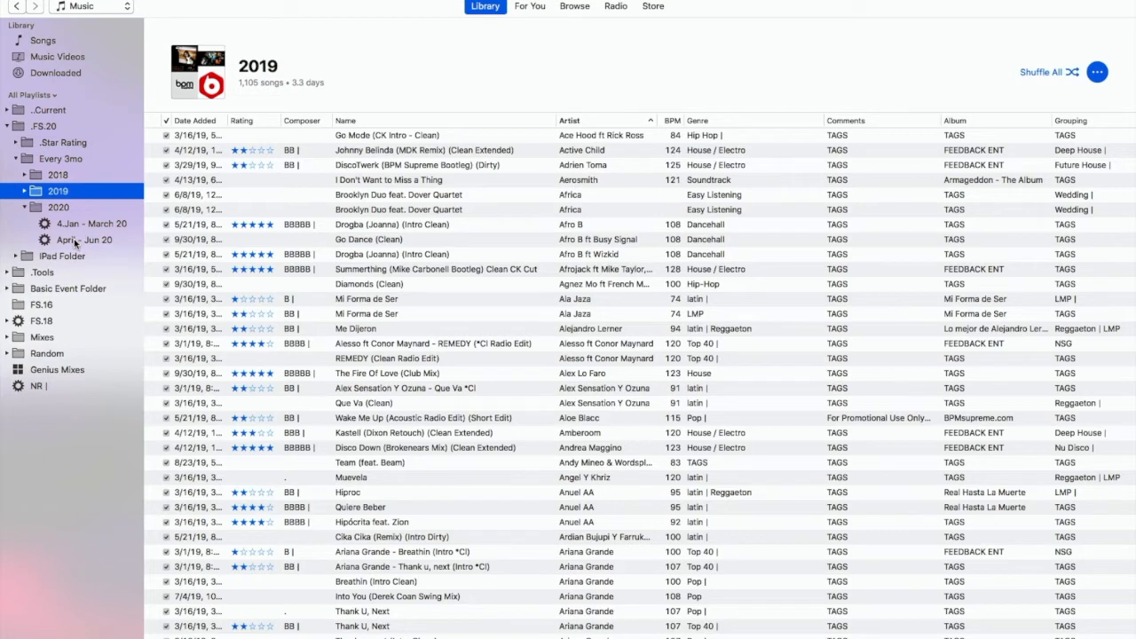
left_click(73, 238)
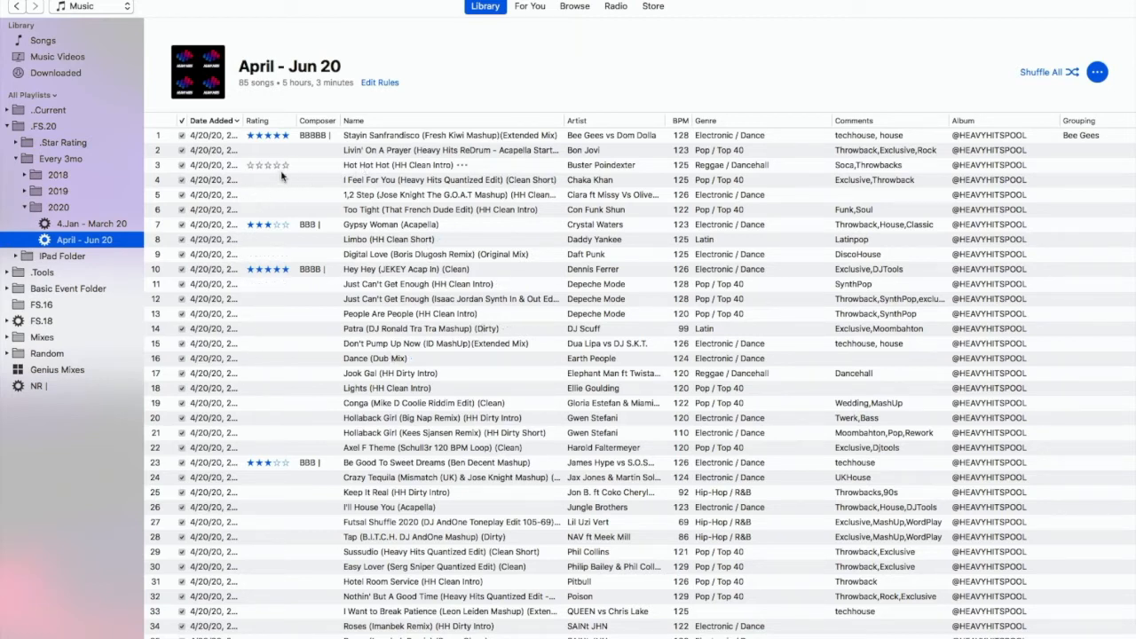
scroll(275, 193, "down", 5)
scroll(274, 193, "up", 5)
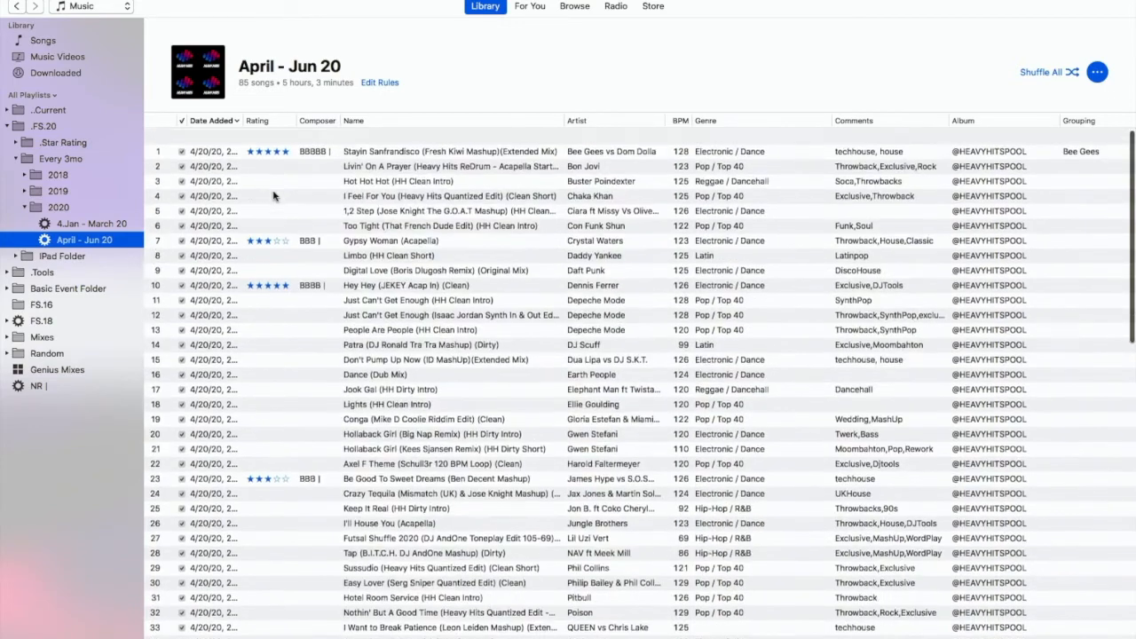
scroll(304, 316, "down", 7)
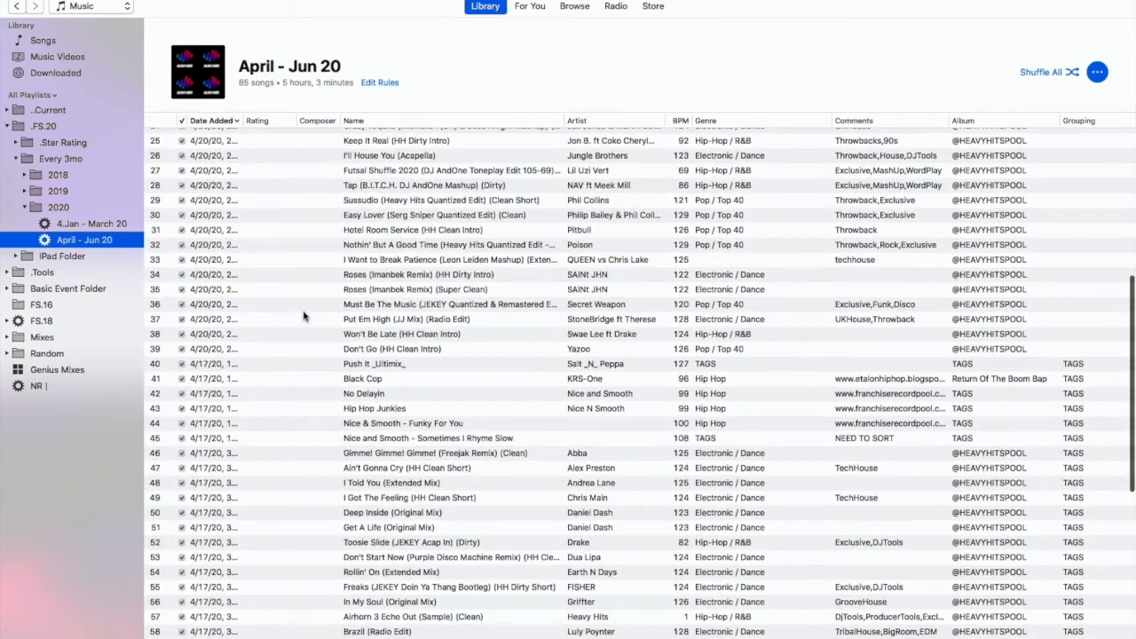
scroll(303, 316, "up", 5)
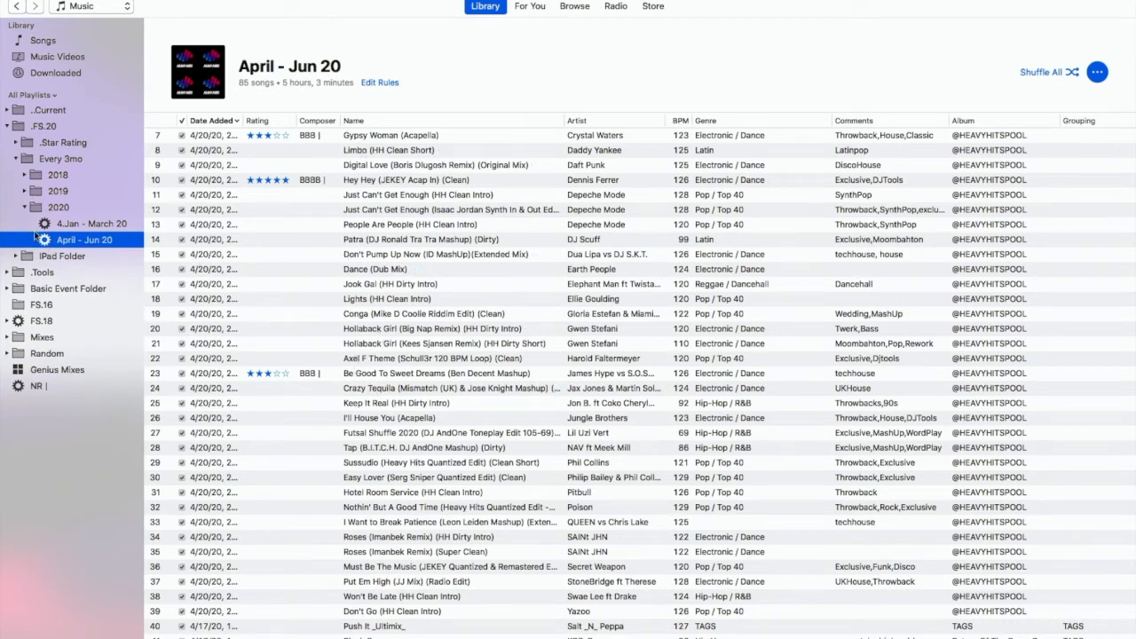
Expand the .Star Rating folder and view its regular playlists 5, 4, 3 and 2.
left_click(16, 142)
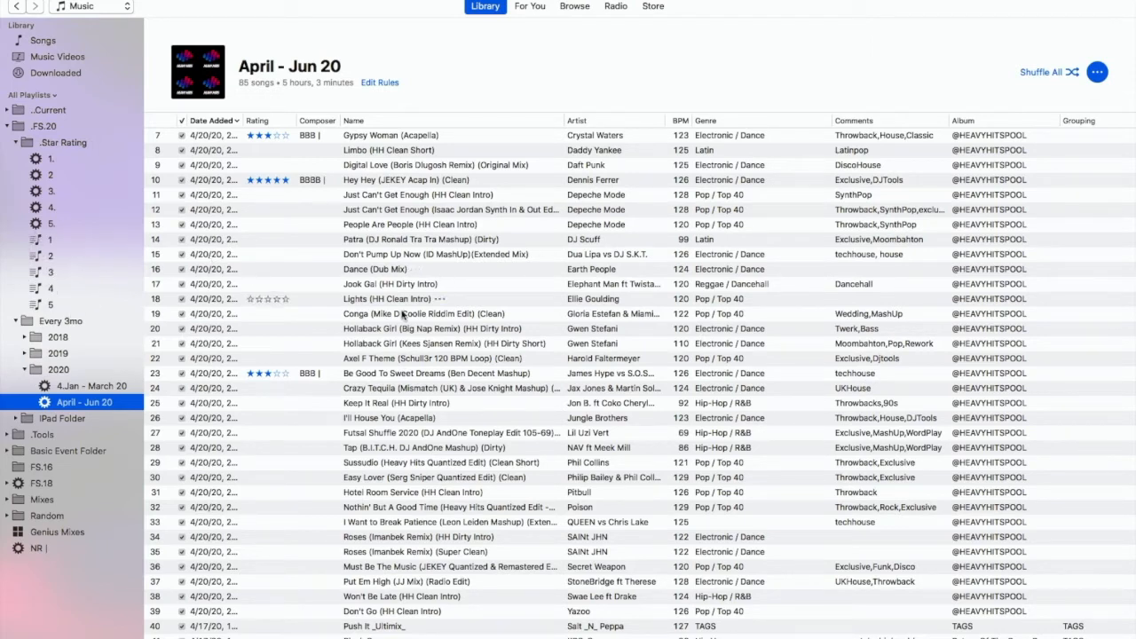
left_click(46, 305)
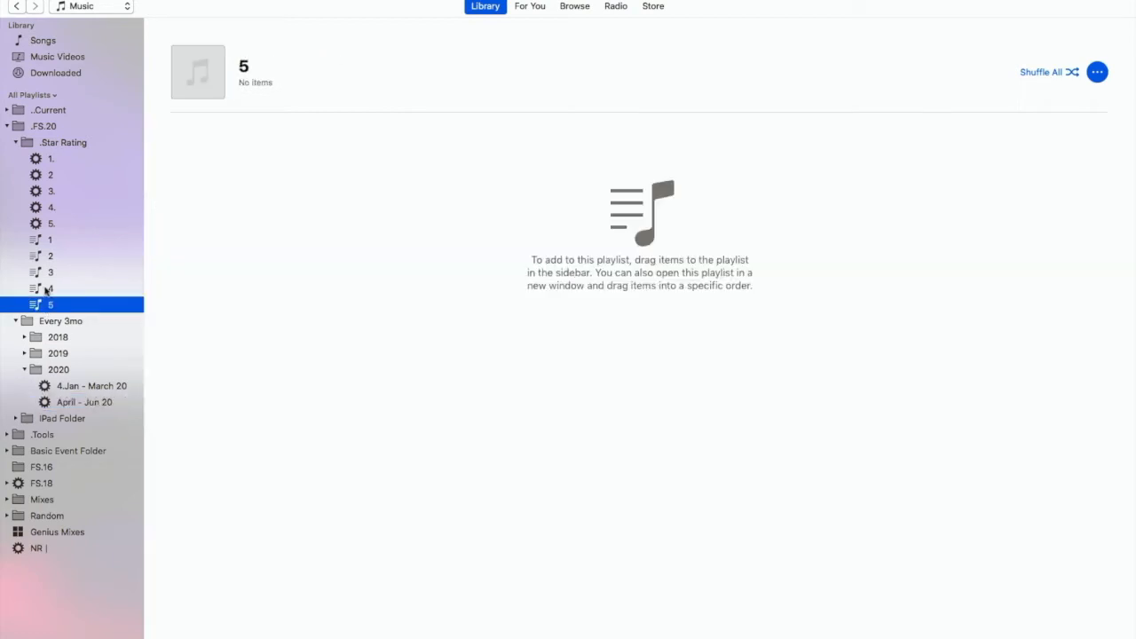
left_click(45, 289)
left_click(44, 273)
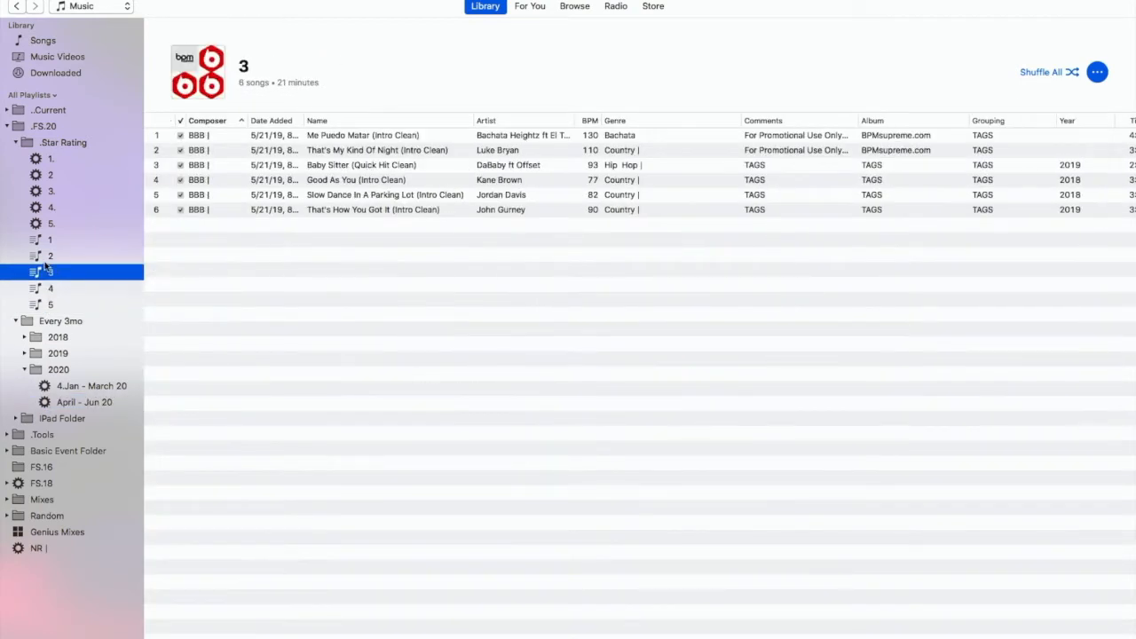
left_click(44, 257)
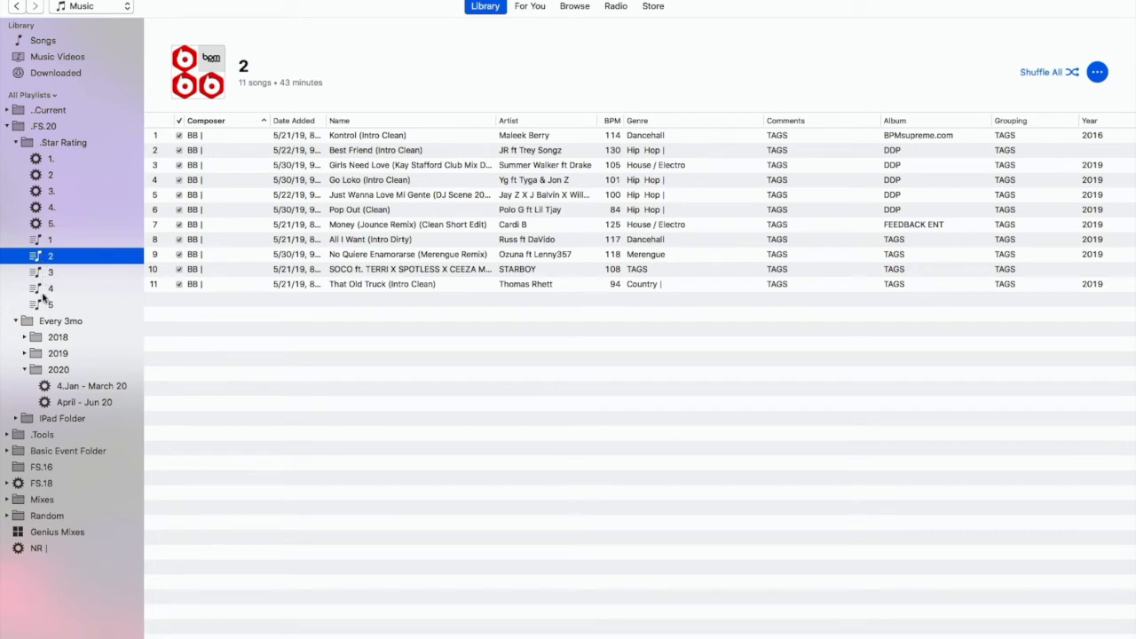
View the five-star, two-star and one-star smart playlists in the .Star Rating folder.
left_click(42, 227)
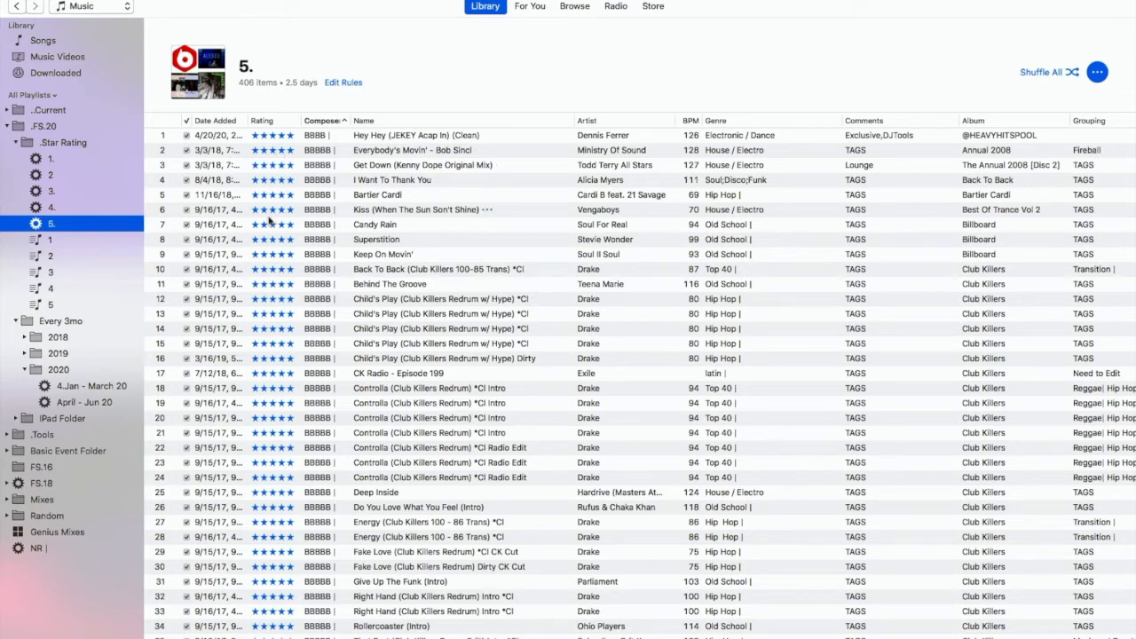
left_click(50, 175)
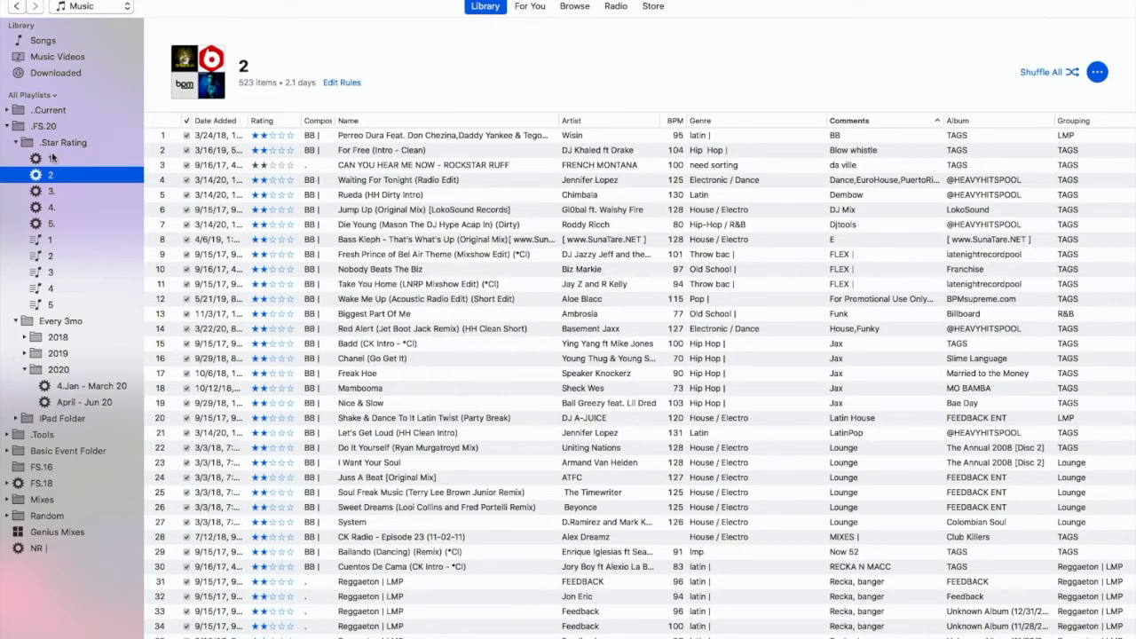
left_click(53, 157)
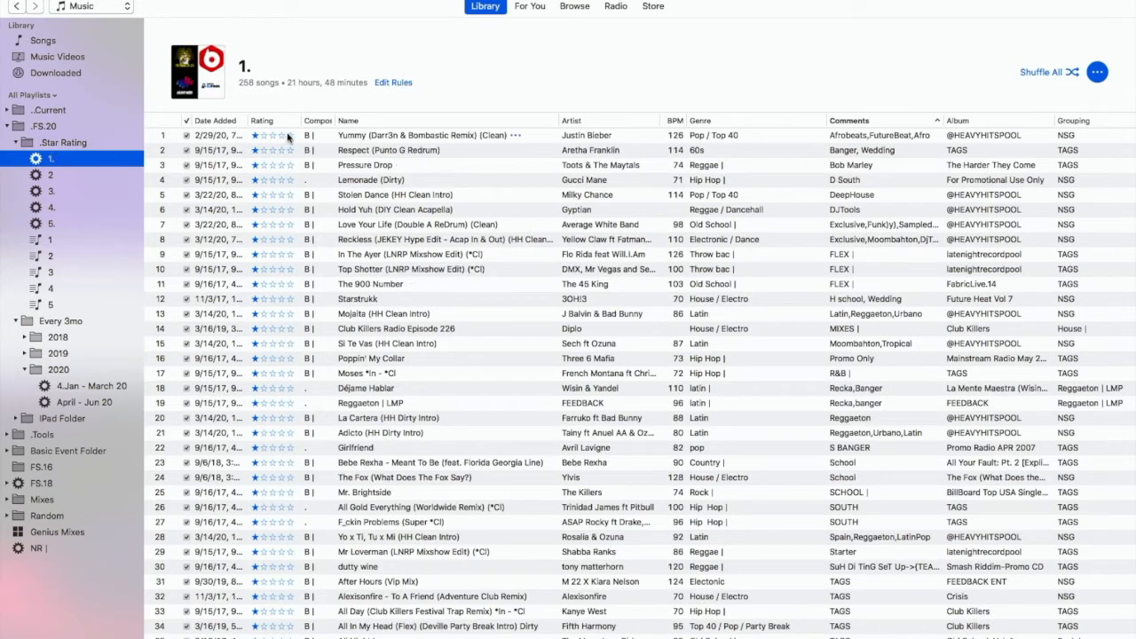
Return to the full song library and sort it by genre in descending order.
left_click(51, 42)
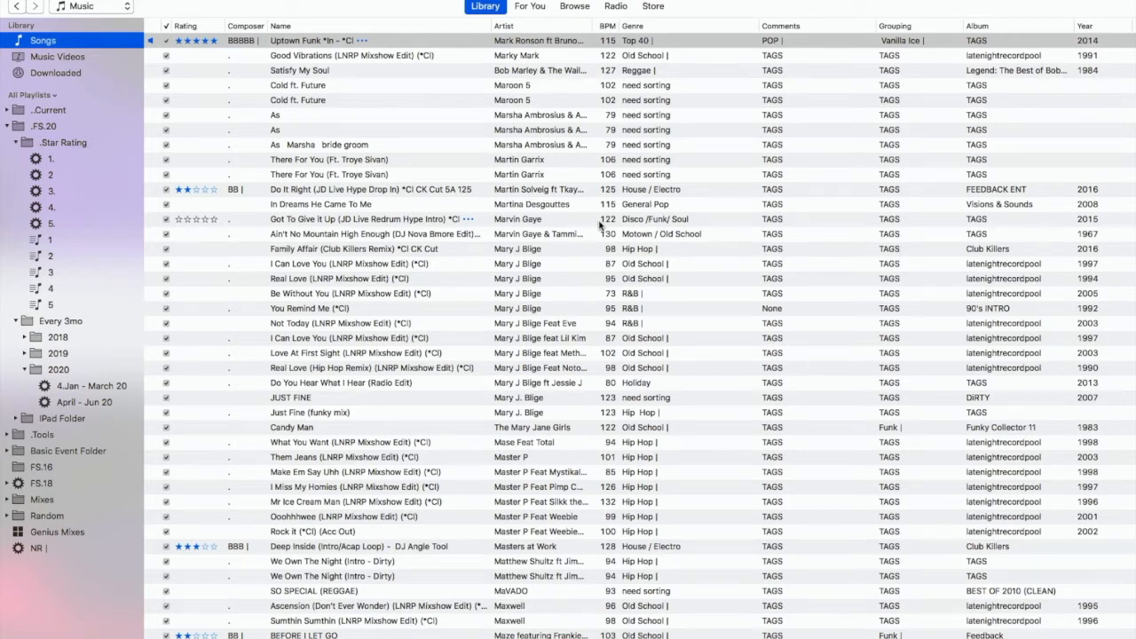
left_click(633, 30)
scroll(655, 144, "up", 20)
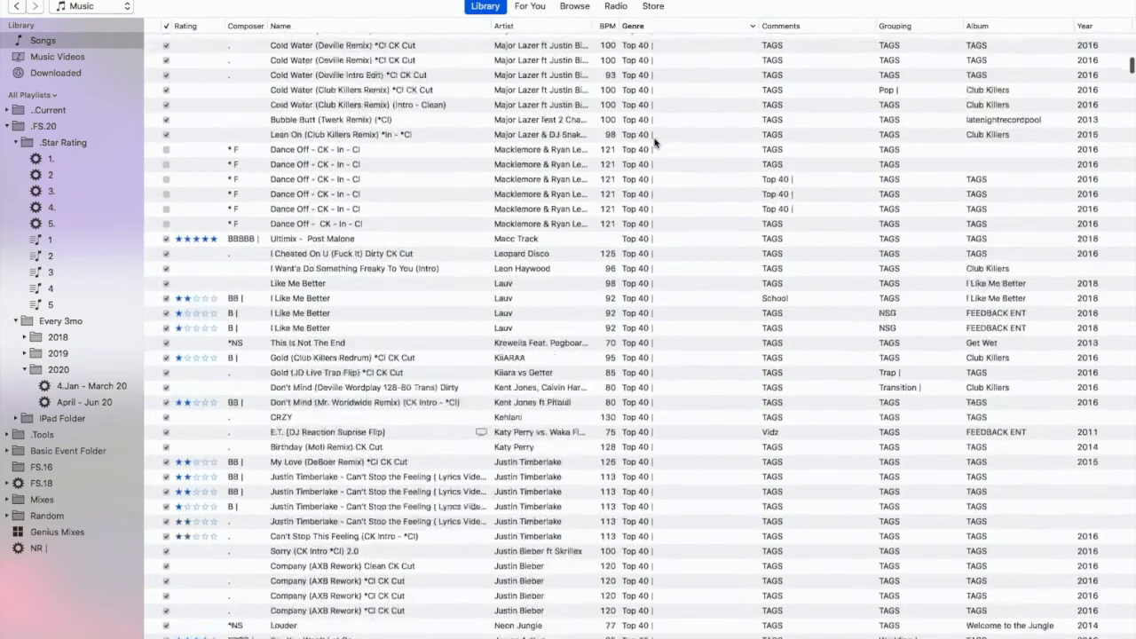
Look through the genre-sorted songs, examining their genre, comments, grouping, album and year tags.
scroll(655, 144, "down", 10)
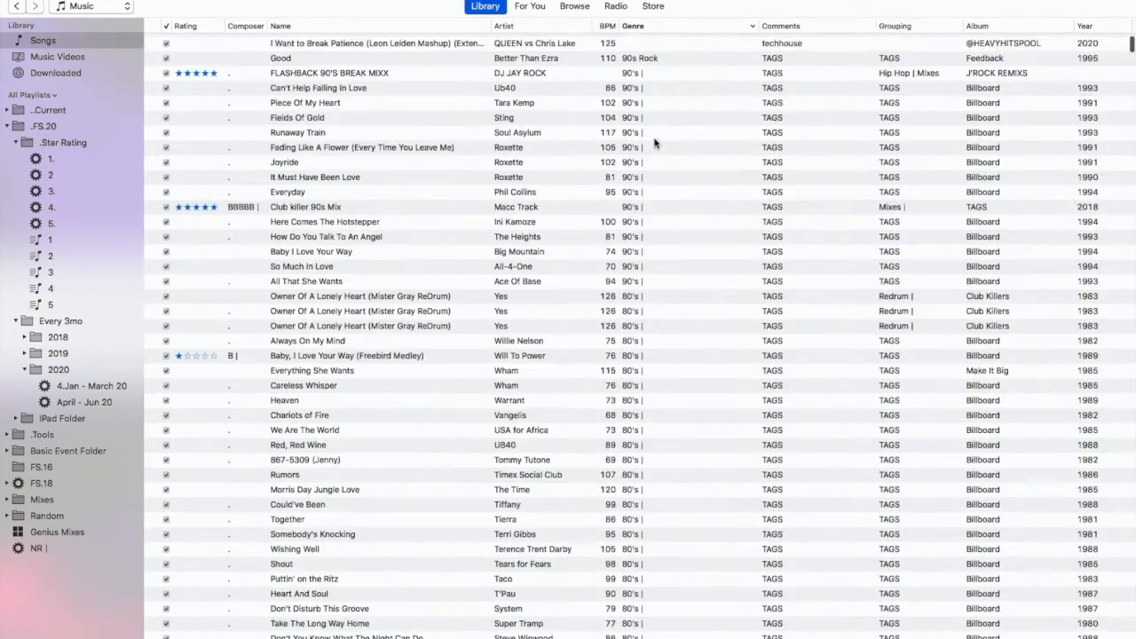
scroll(655, 144, "down", 10)
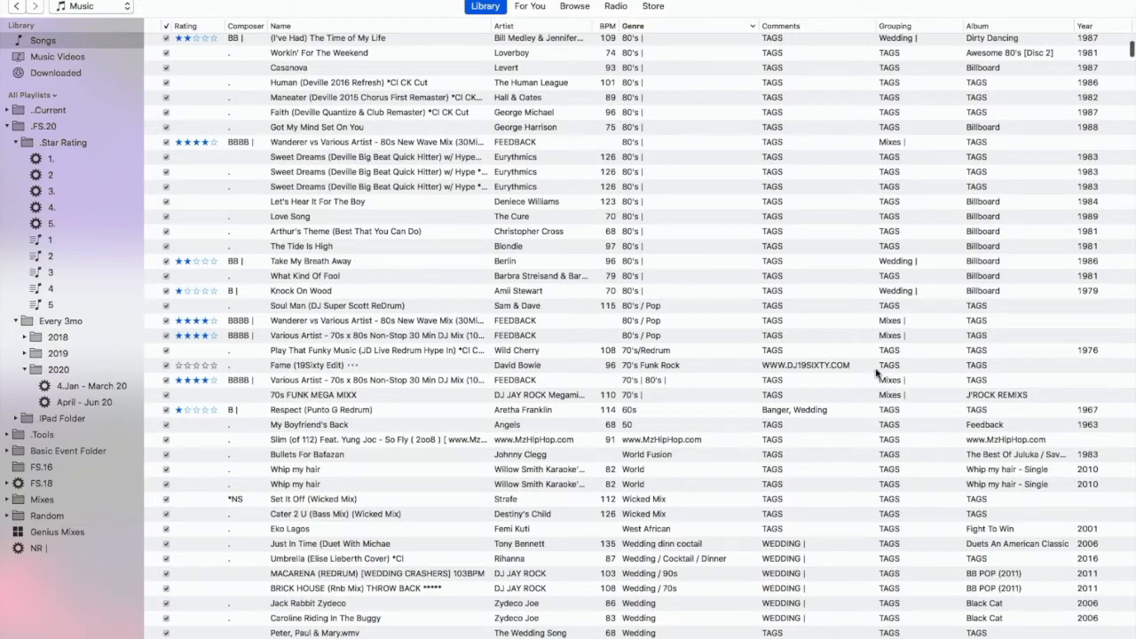
scroll(899, 156, "up", 10)
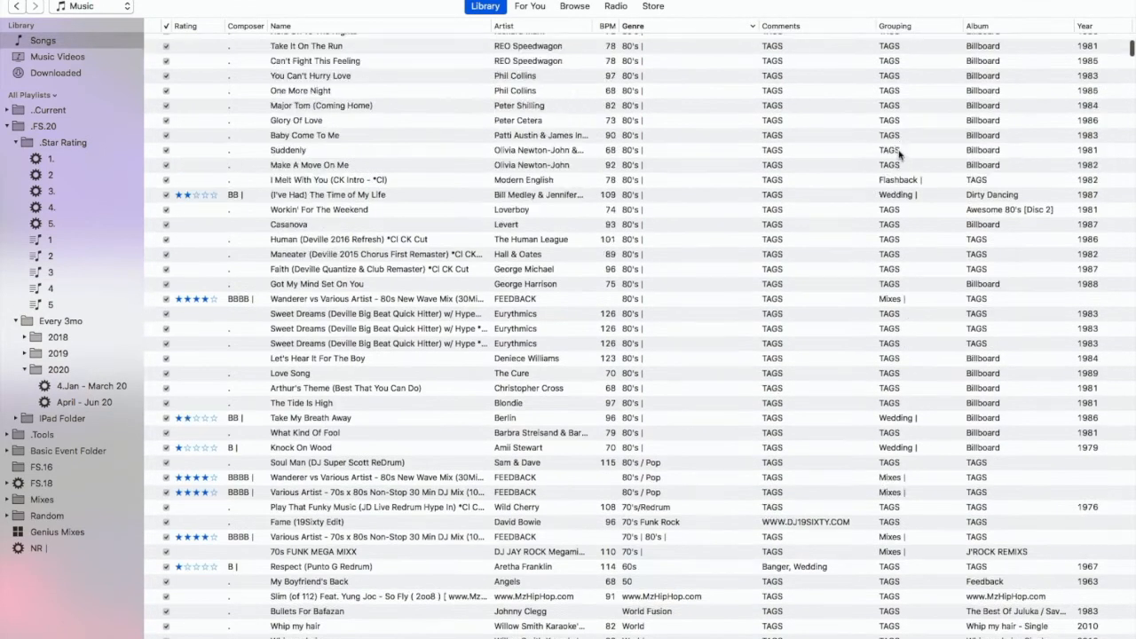
scroll(899, 156, "up", 5)
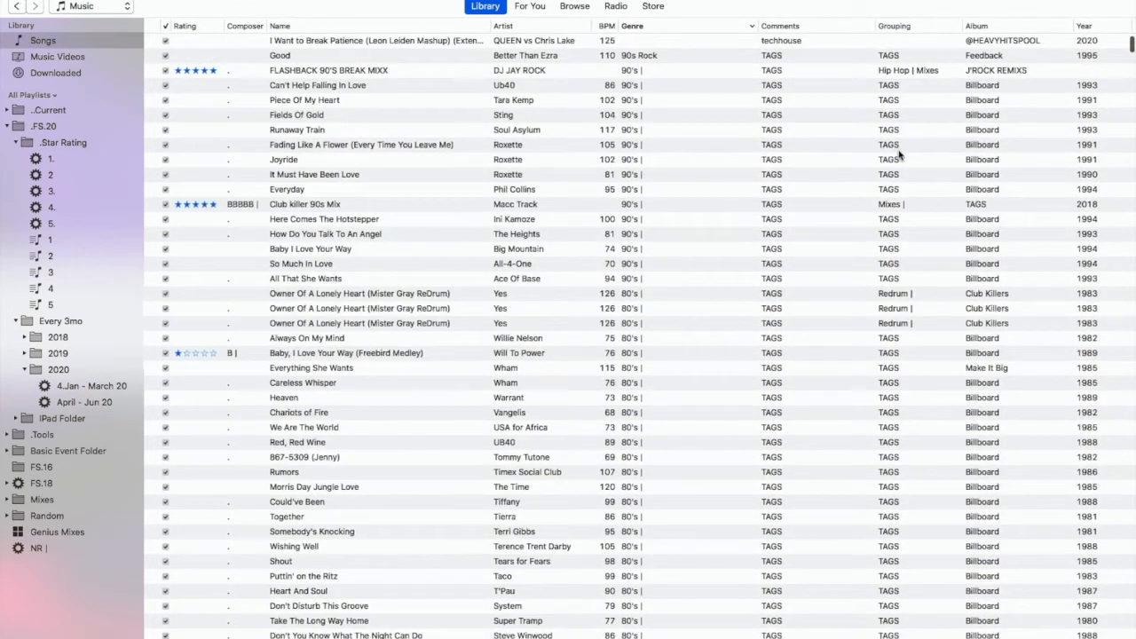
scroll(903, 155, "right", 3)
scroll(932, 159, "right", 1)
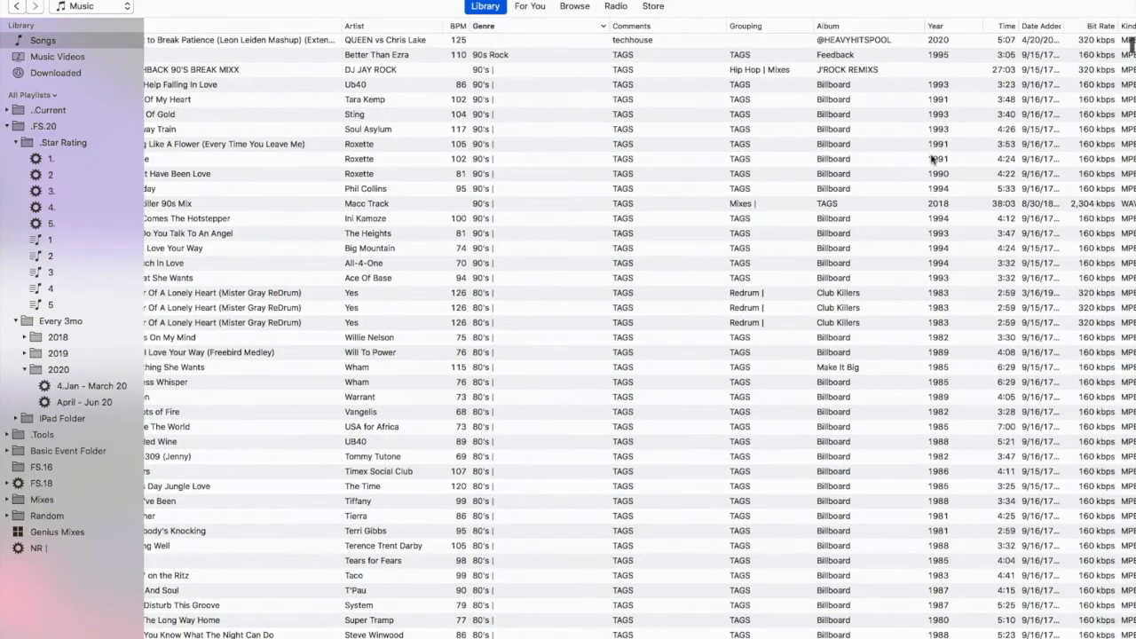
scroll(867, 101, "down", 15)
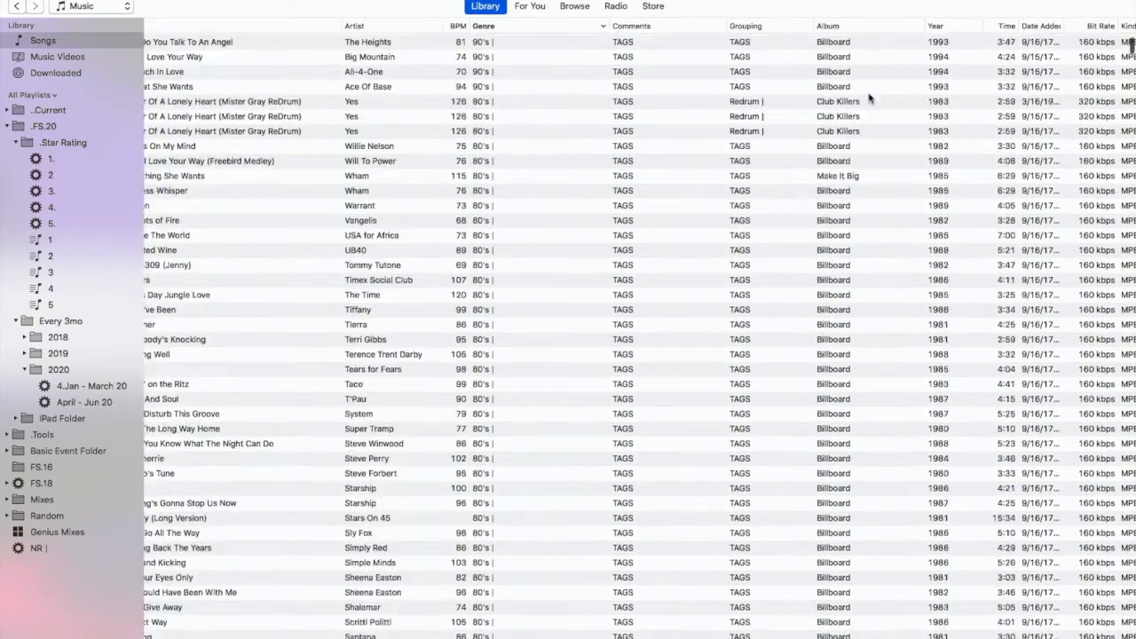
scroll(870, 98, "down", 20)
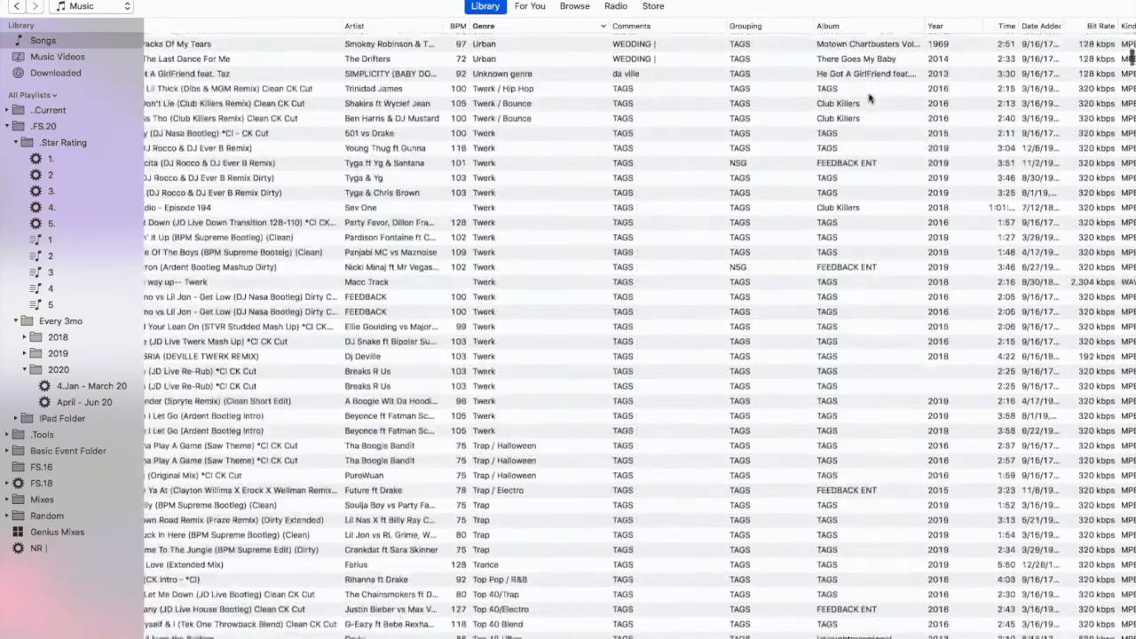
Scan the tags of the Rock and R&B songs and bring the rating and composer columns back into view.
scroll(870, 98, "down", 20)
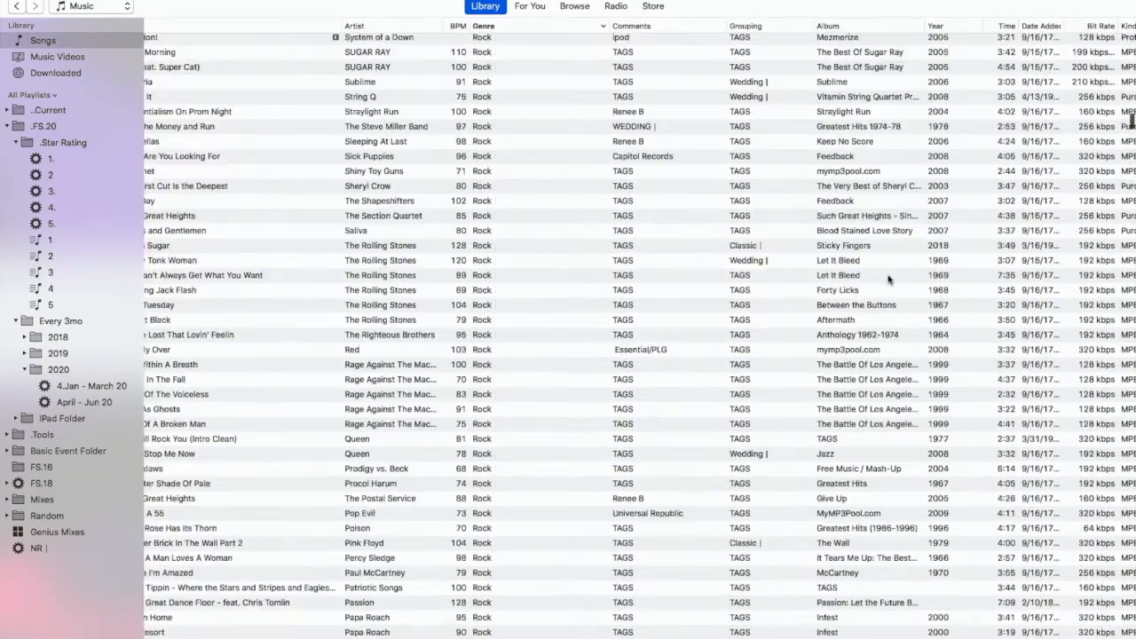
scroll(889, 280, "down", 20)
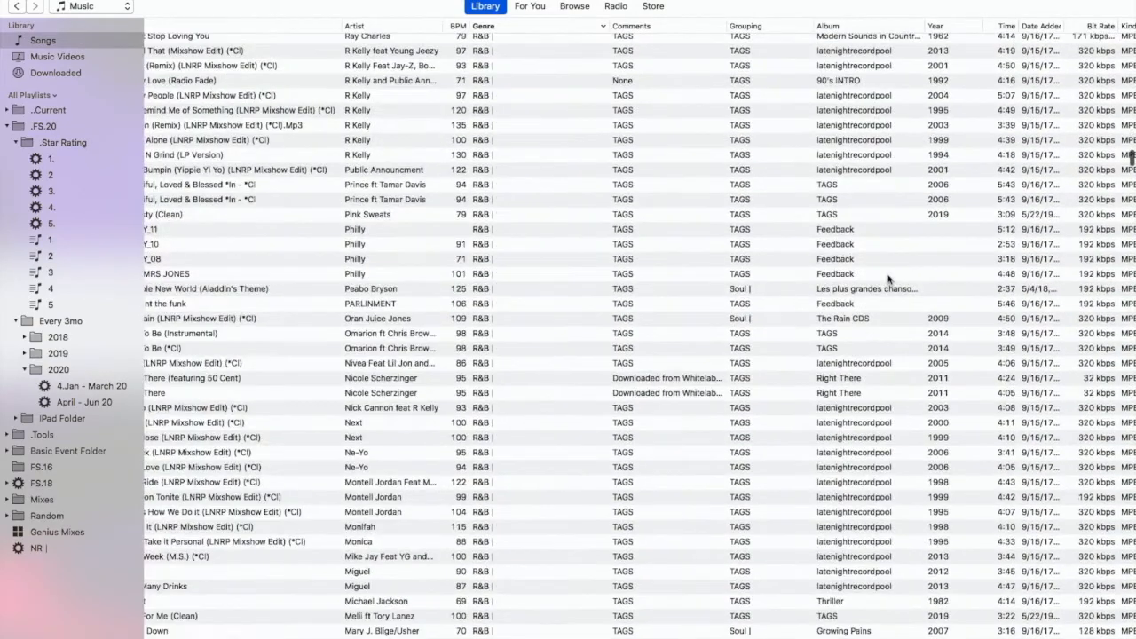
scroll(889, 280, "down", 8)
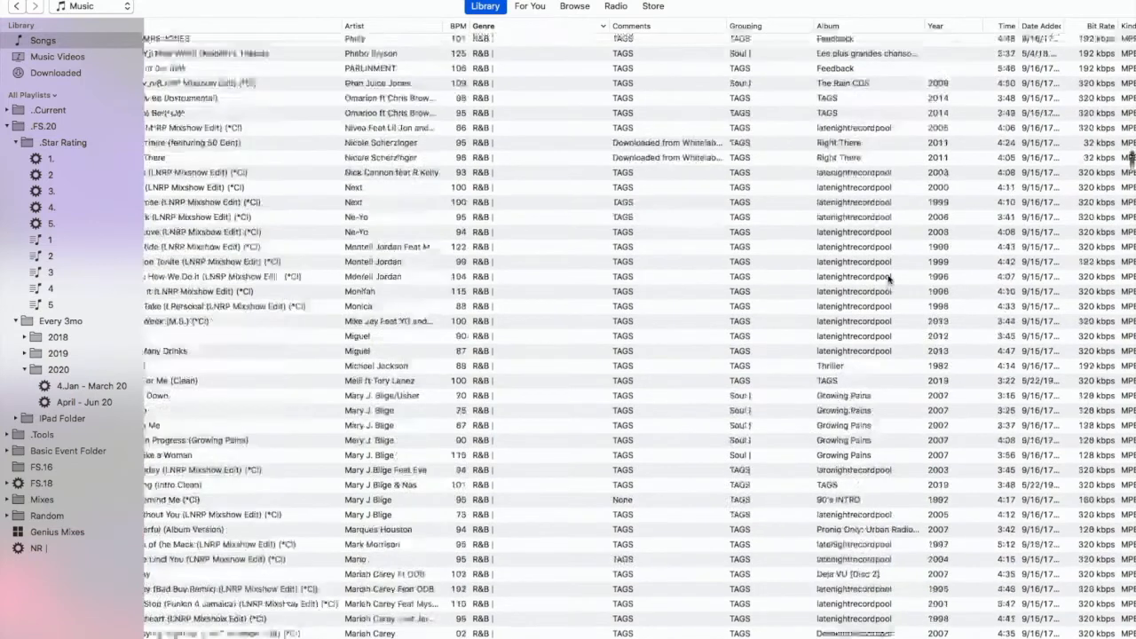
scroll(888, 281, "left", 5)
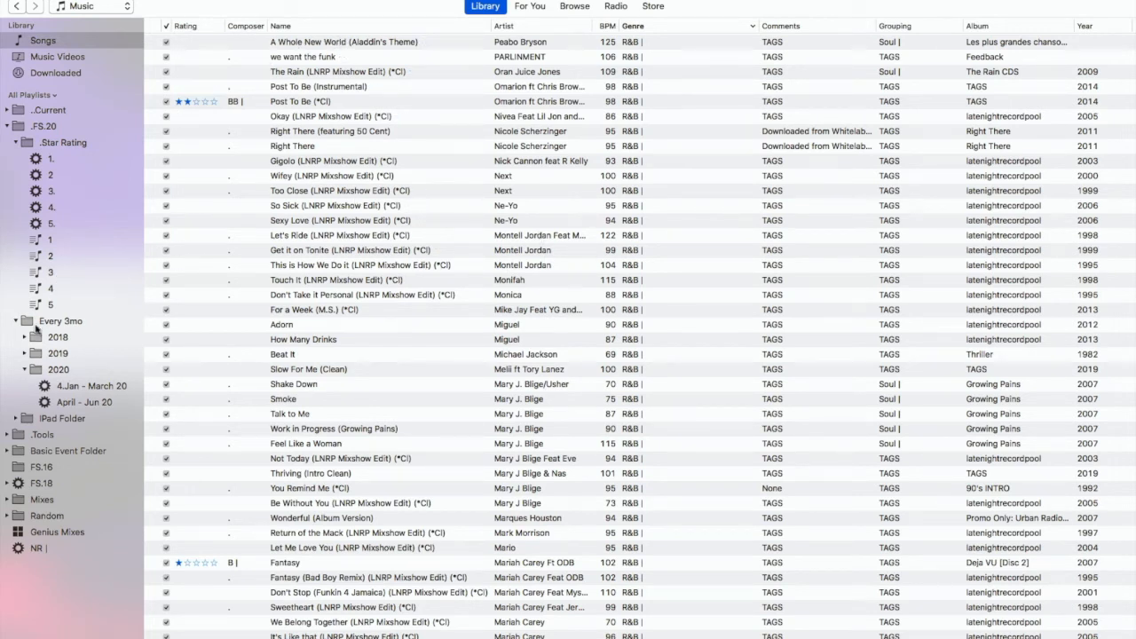
Collapse the .Star Rating and .FS.20 folders, and expand the Basic Event Folder with its Wedding Prep subfolder.
left_click(16, 143)
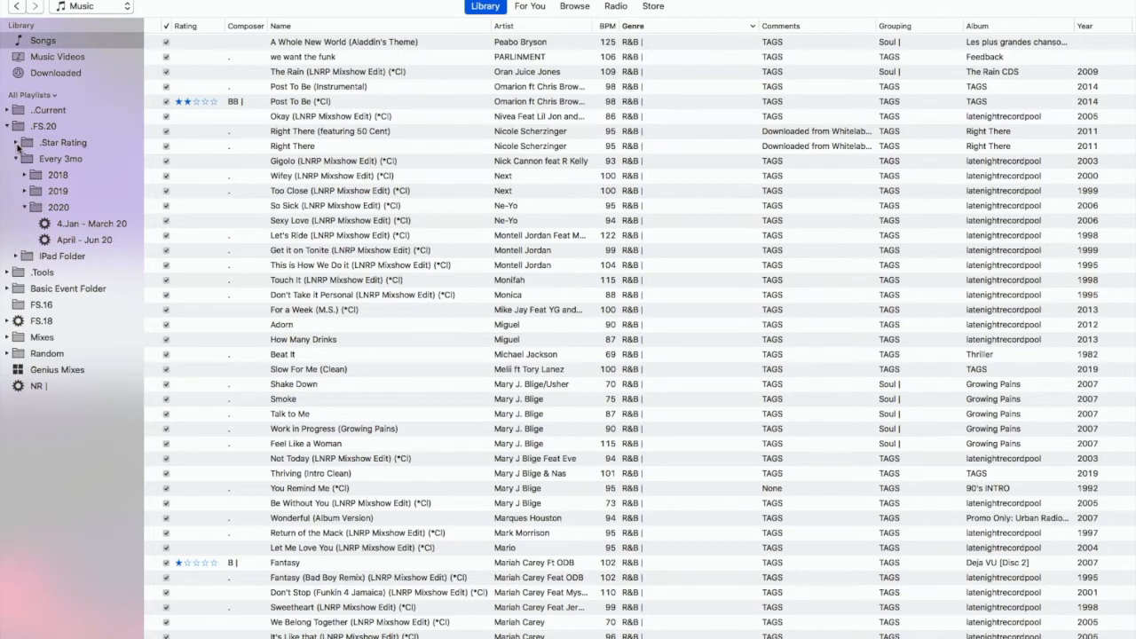
left_click(8, 126)
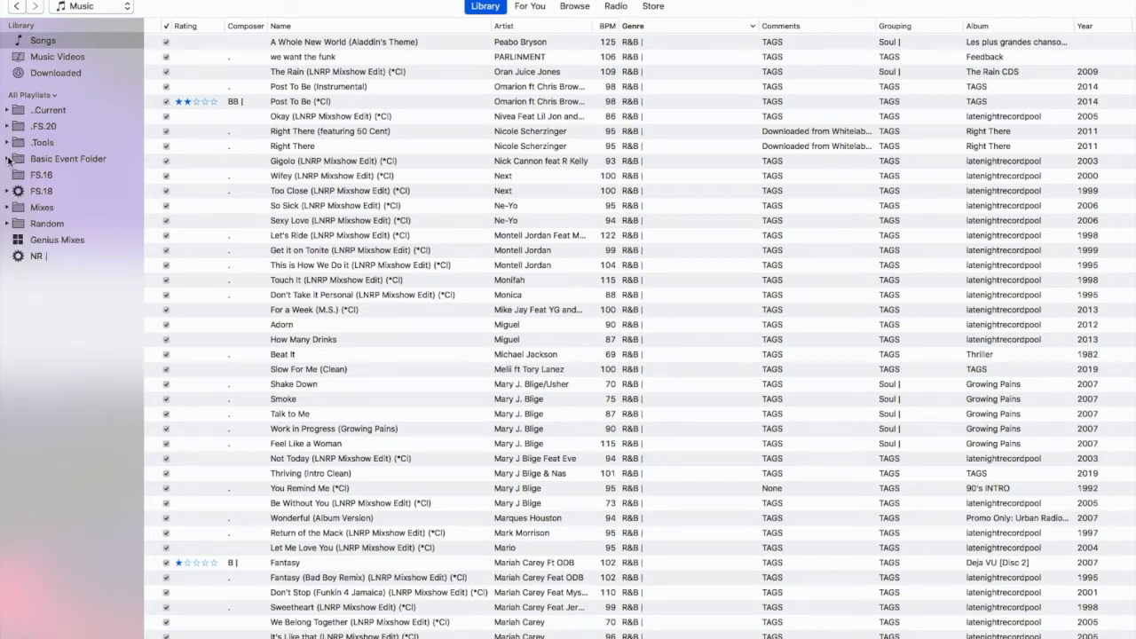
left_click(8, 159)
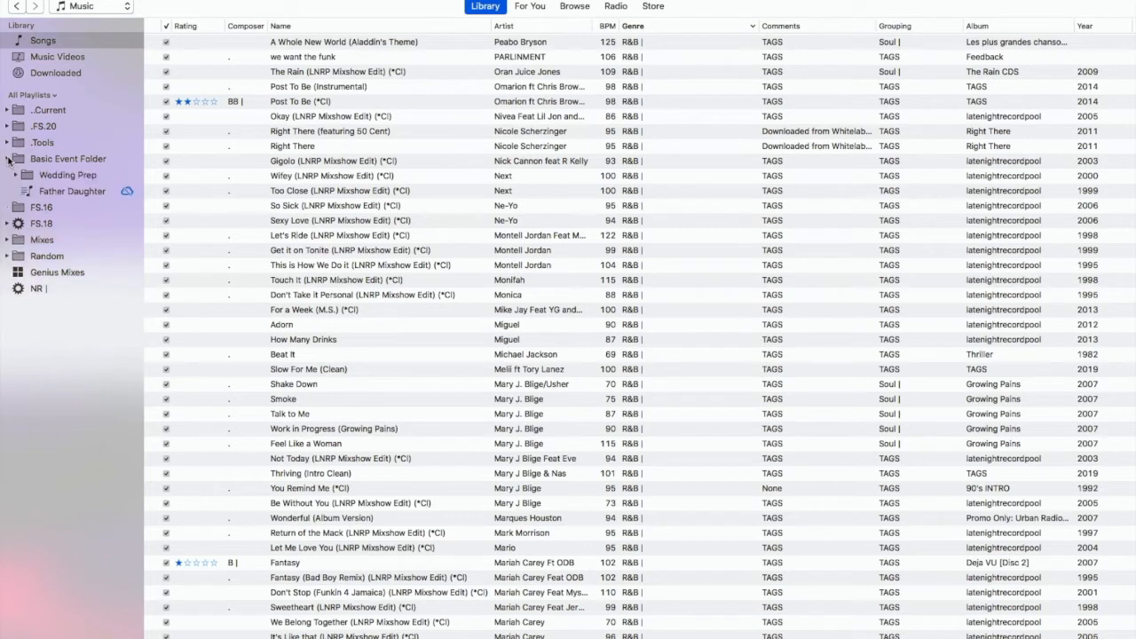
left_click(17, 175)
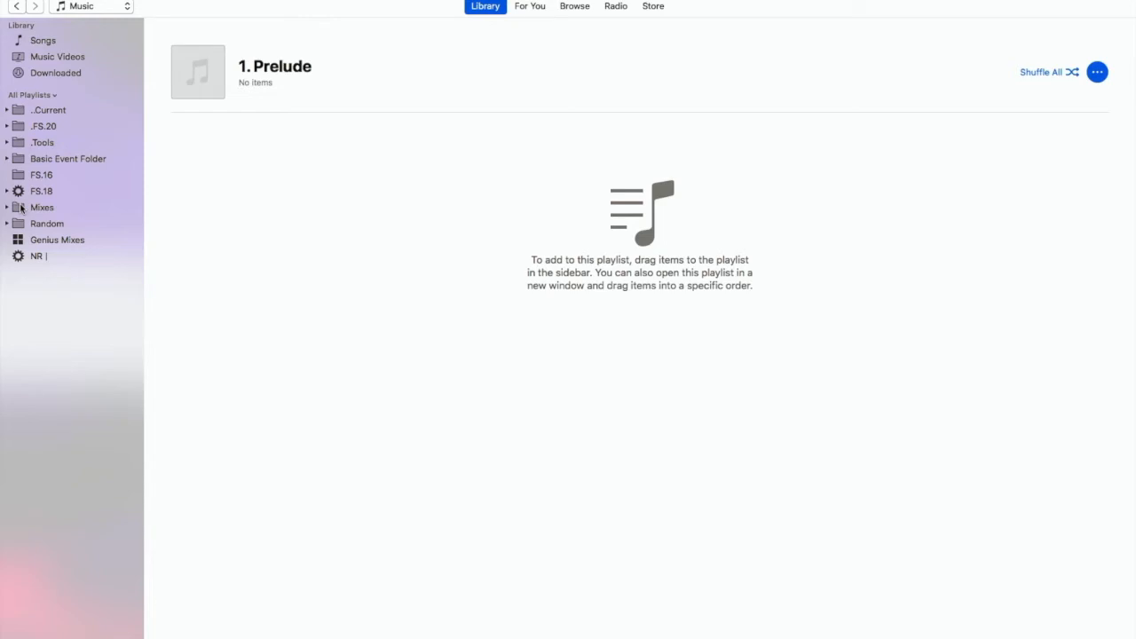
Open the Mixes folder and look through its songs' ratings, genres and grouping tags.
left_click(21, 206)
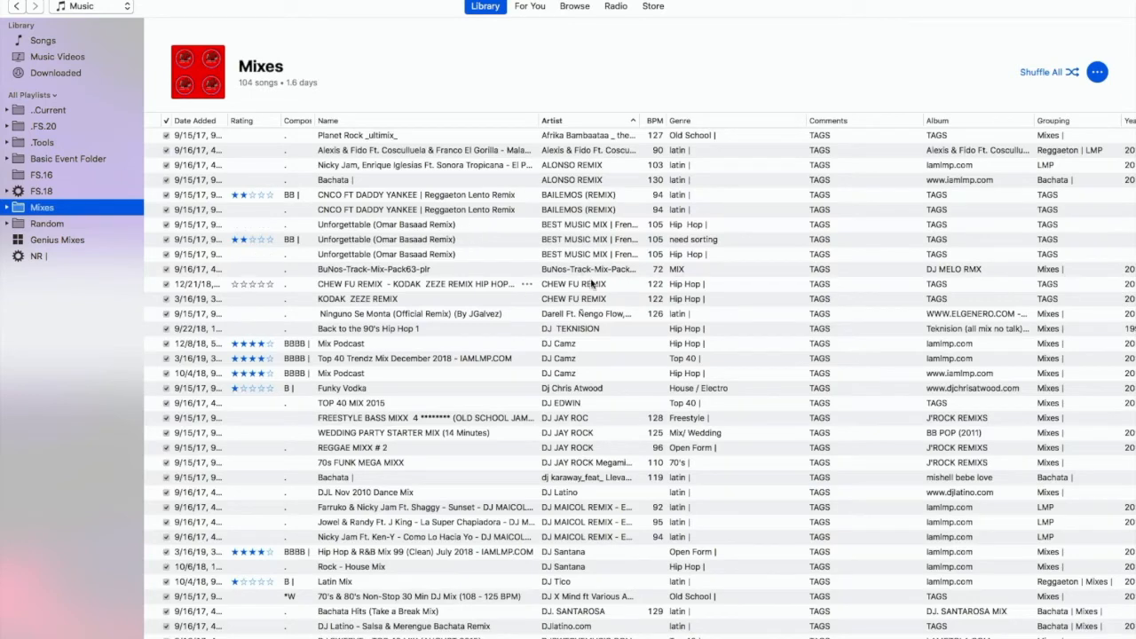
scroll(592, 284, "down", 5)
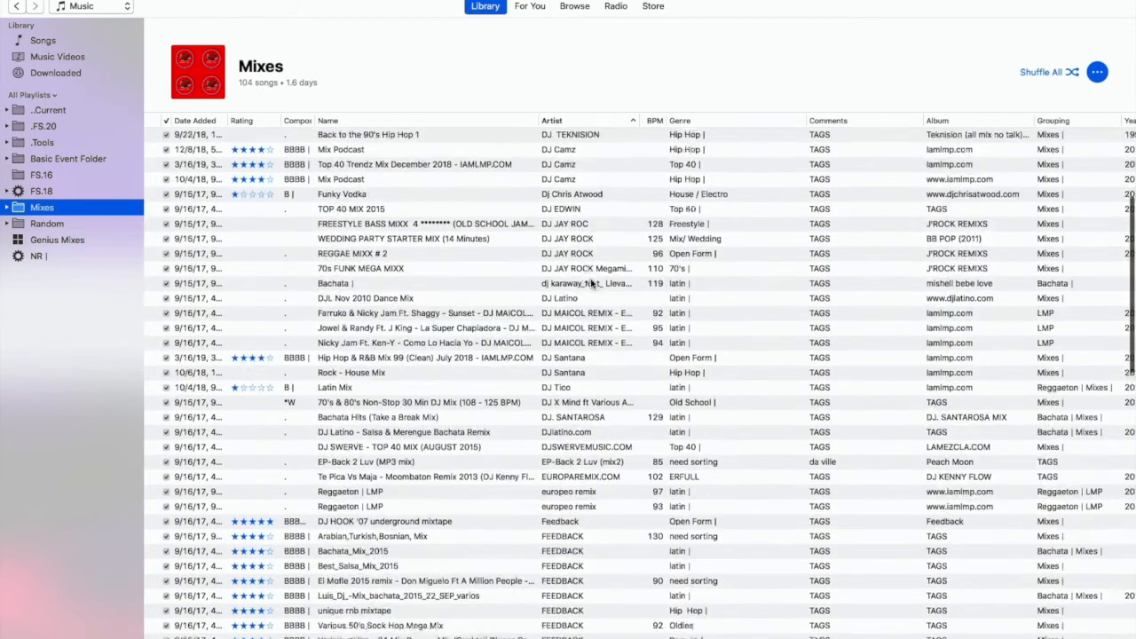
scroll(591, 283, "down", 1)
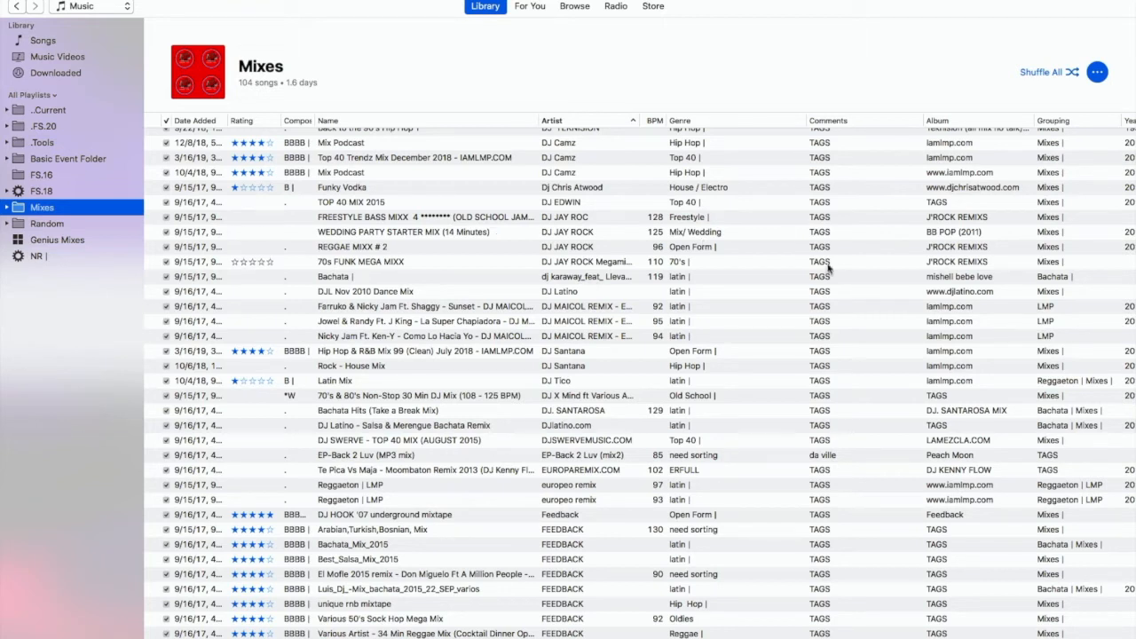
scroll(698, 295, "up", 5)
scroll(698, 297, "up", 2)
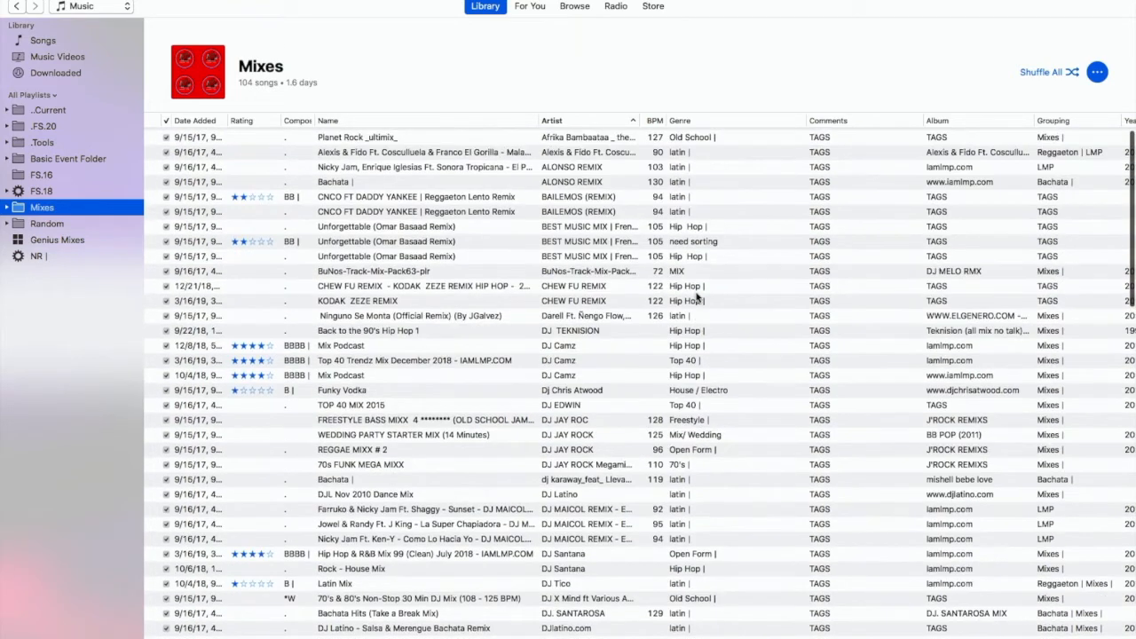
Sort the Mixes songs by composer in ascending order and review the list.
left_click(298, 120)
scroll(458, 340, "down", 15)
scroll(458, 341, "up", 15)
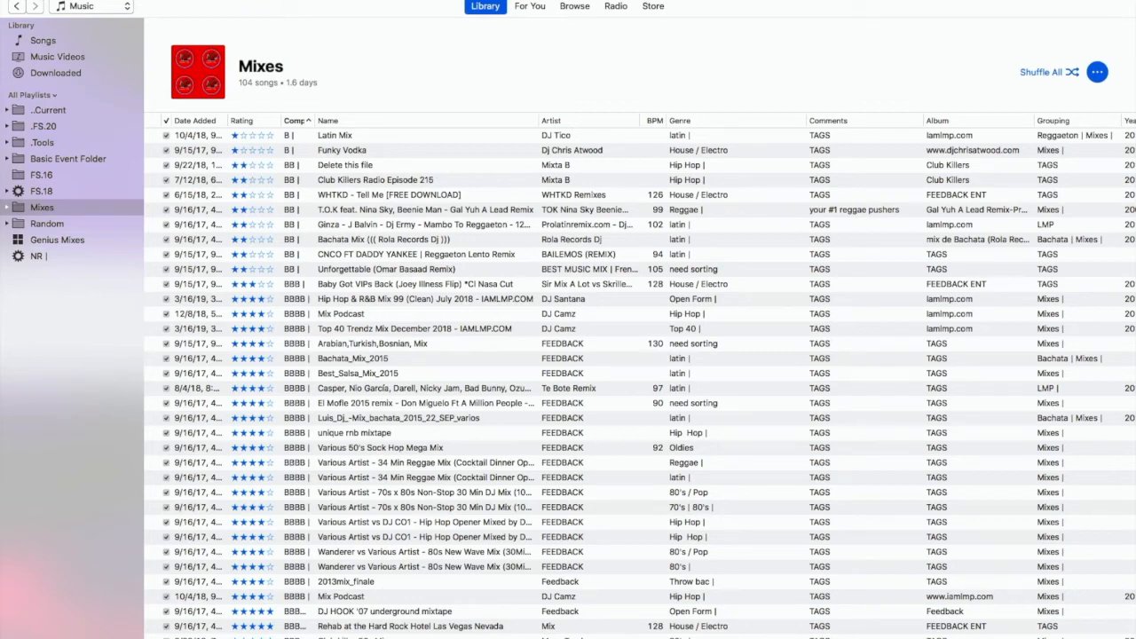
Exit full-screen mode in iTunes and switch to Chrome with the Apple website.
left_click(183, 1)
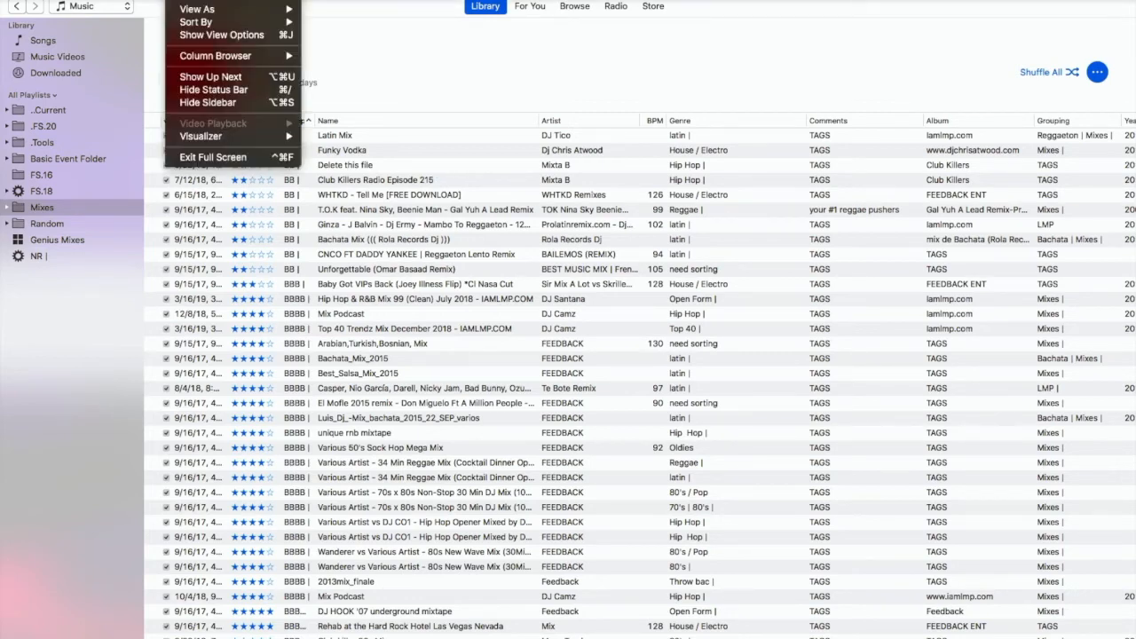
left_click(203, 160)
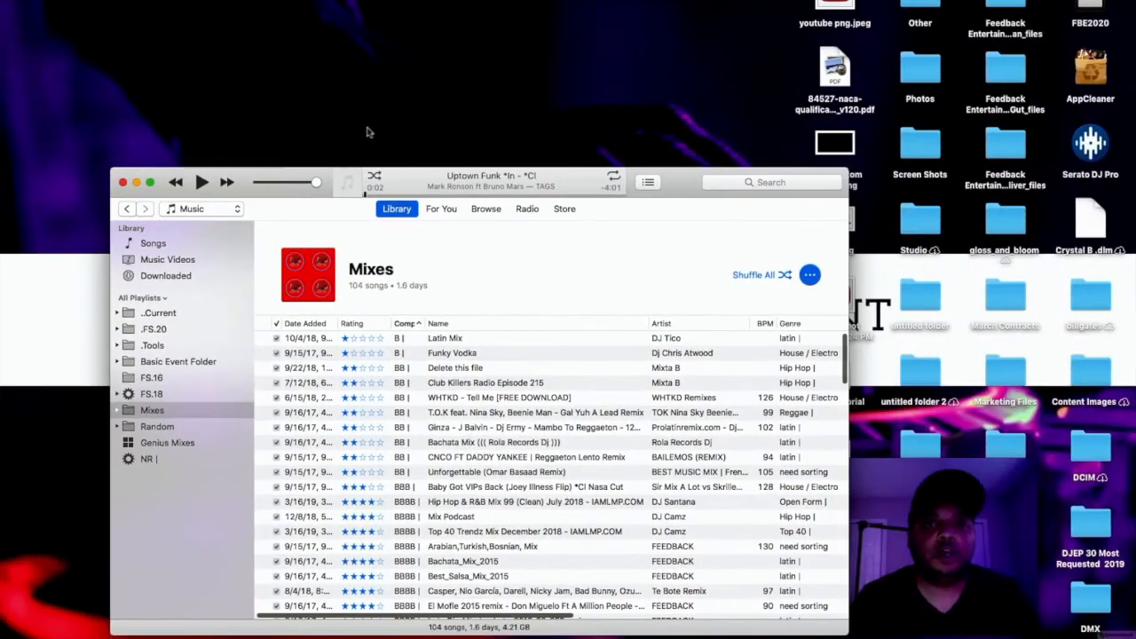
left_click(23, 380)
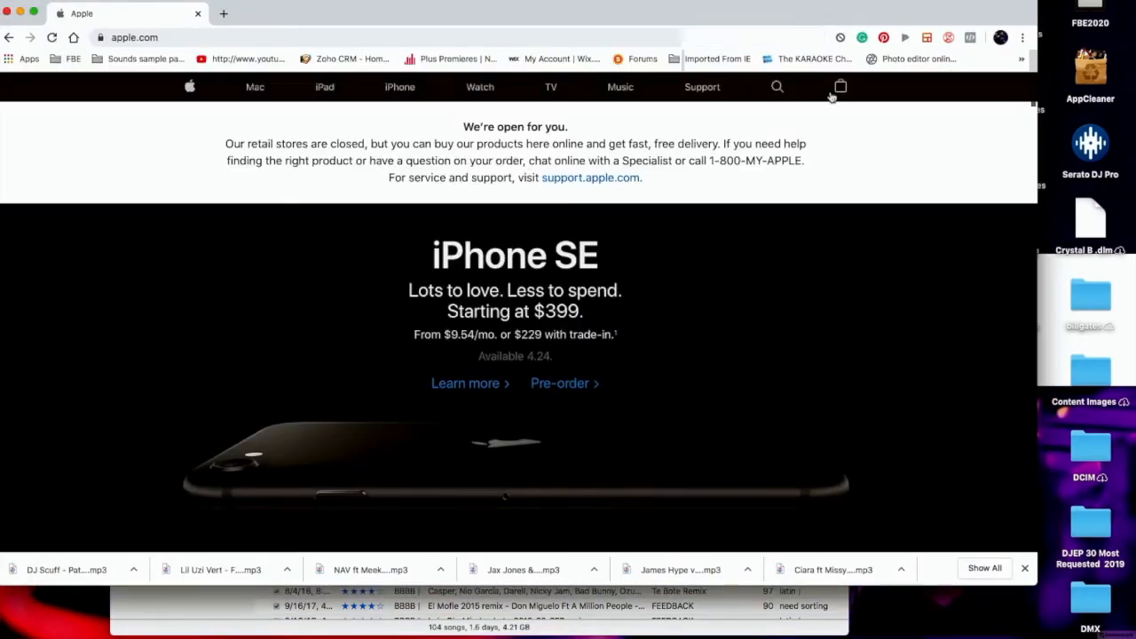
Search the Apple website for "Match" and open the "Subscribe to iTunes Match" support article.
left_click(777, 86)
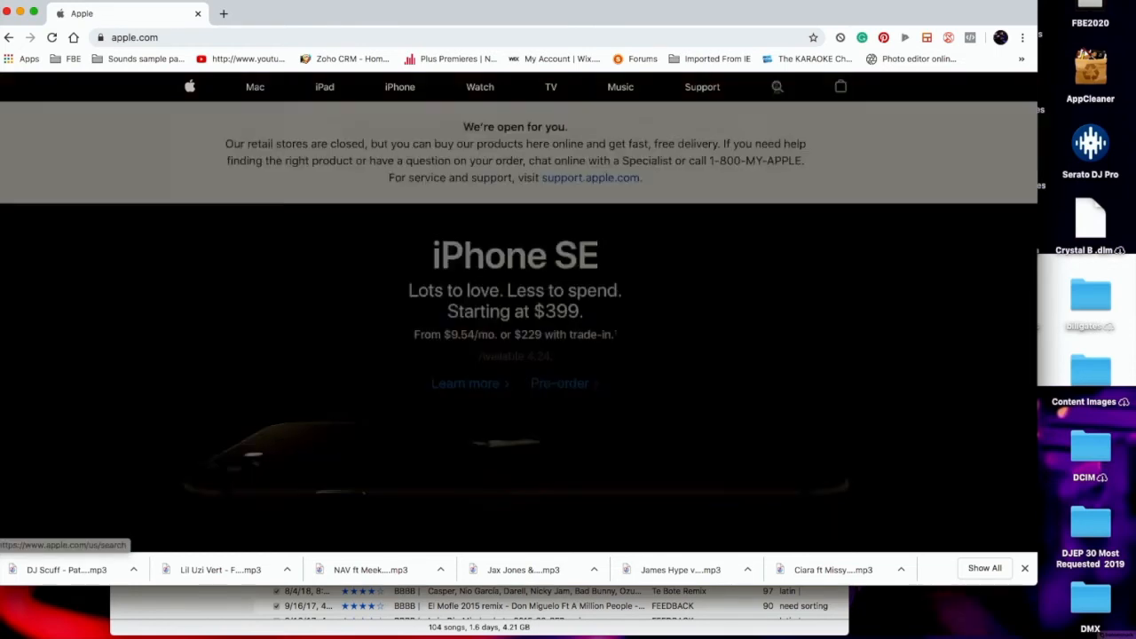
type("Match")
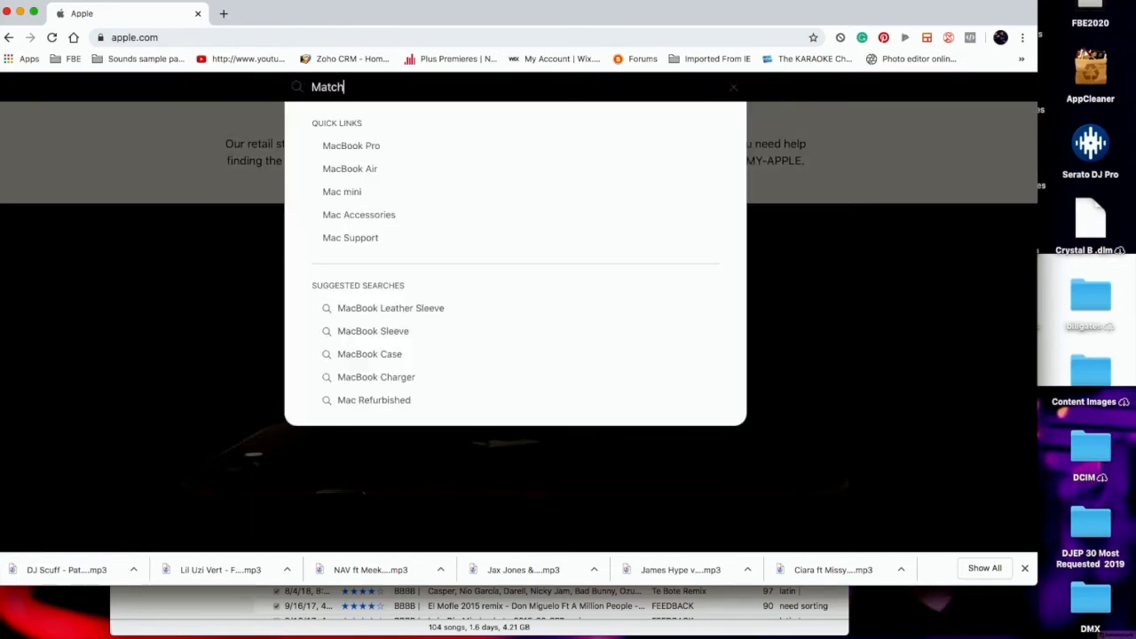
key("Return")
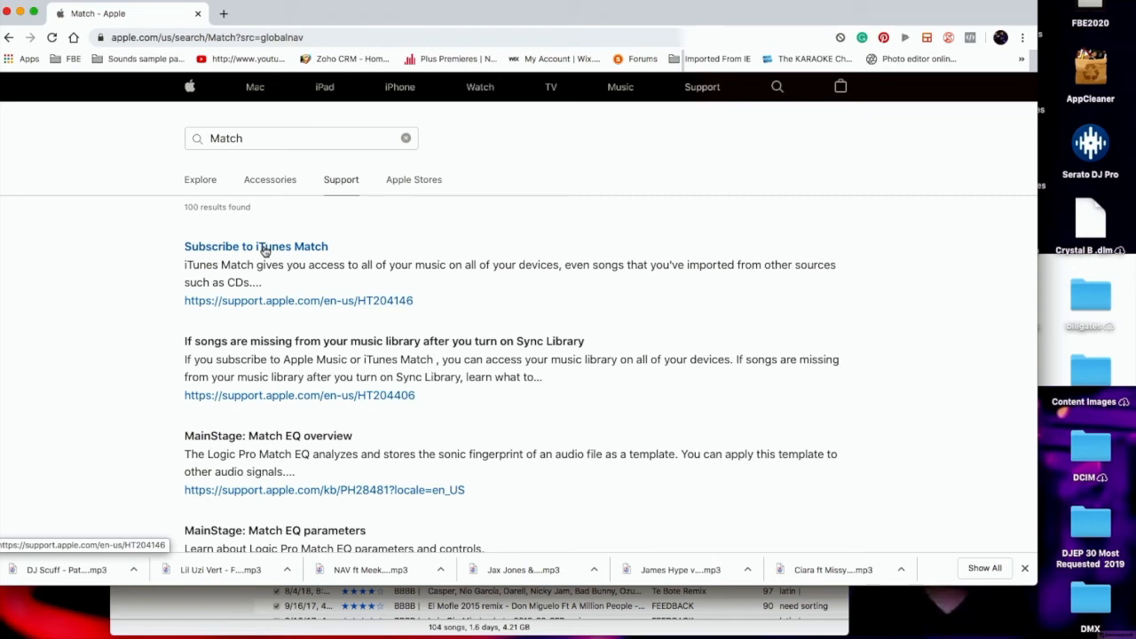
left_click(264, 252)
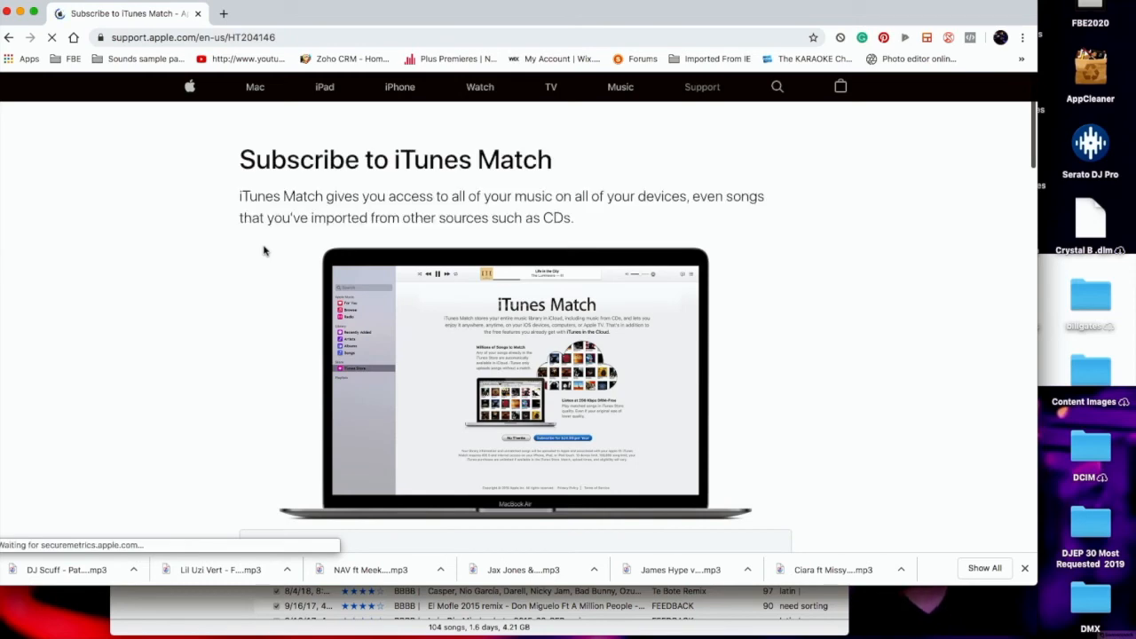
Read the article's sections on what iTunes Match does, how to subscribe and how to cancel, and return to its beginning.
scroll(505, 364, "down", 10)
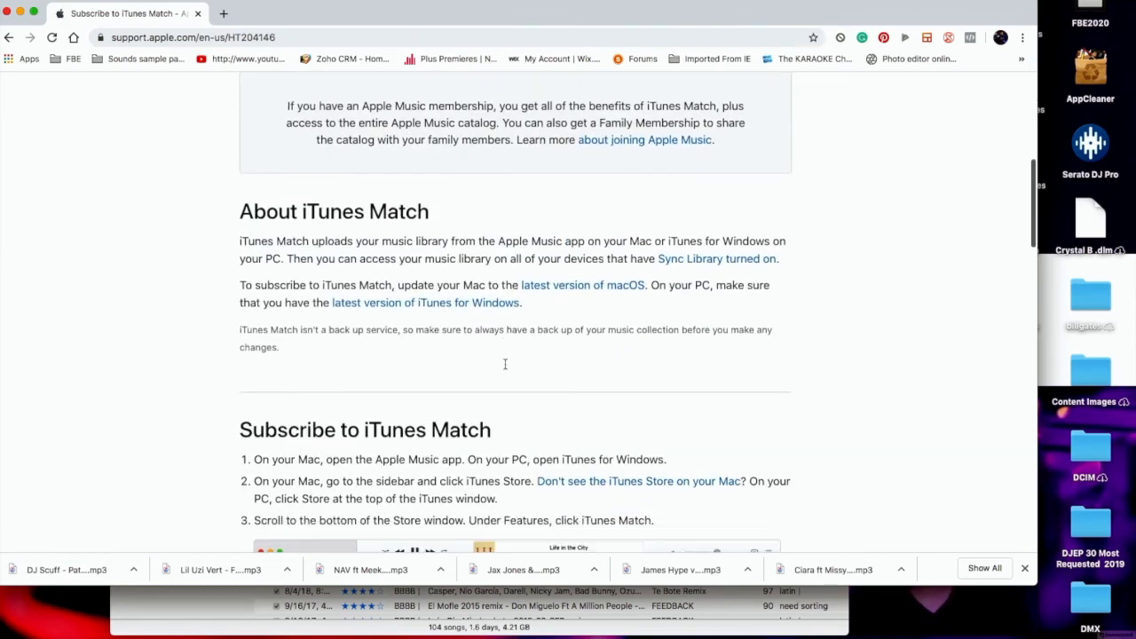
scroll(505, 363, "down", 3)
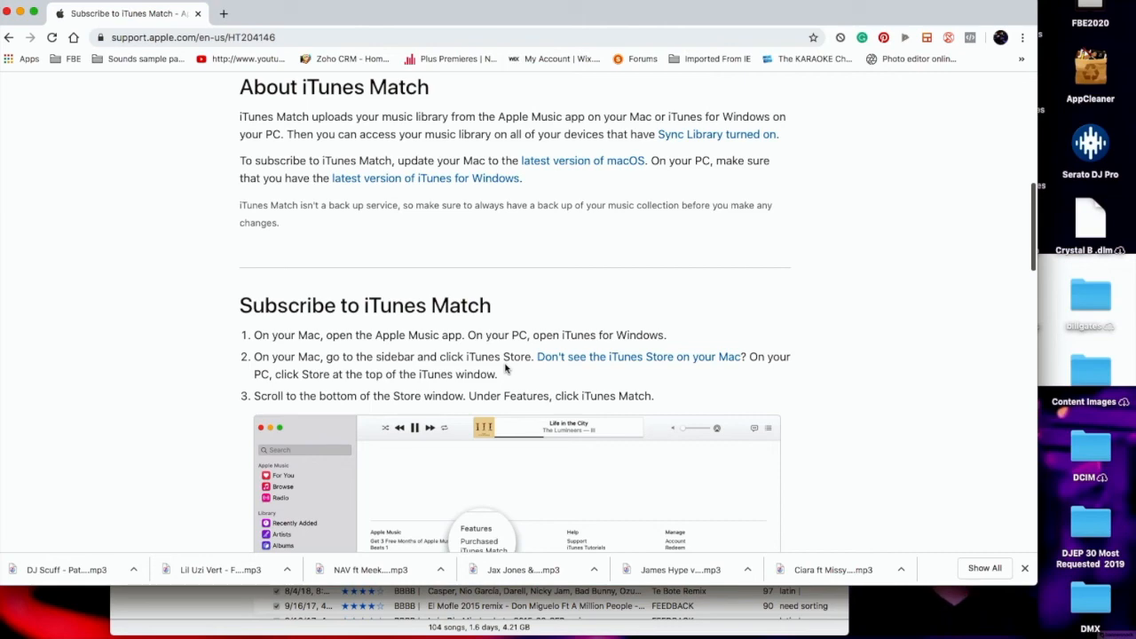
scroll(506, 369, "down", 9)
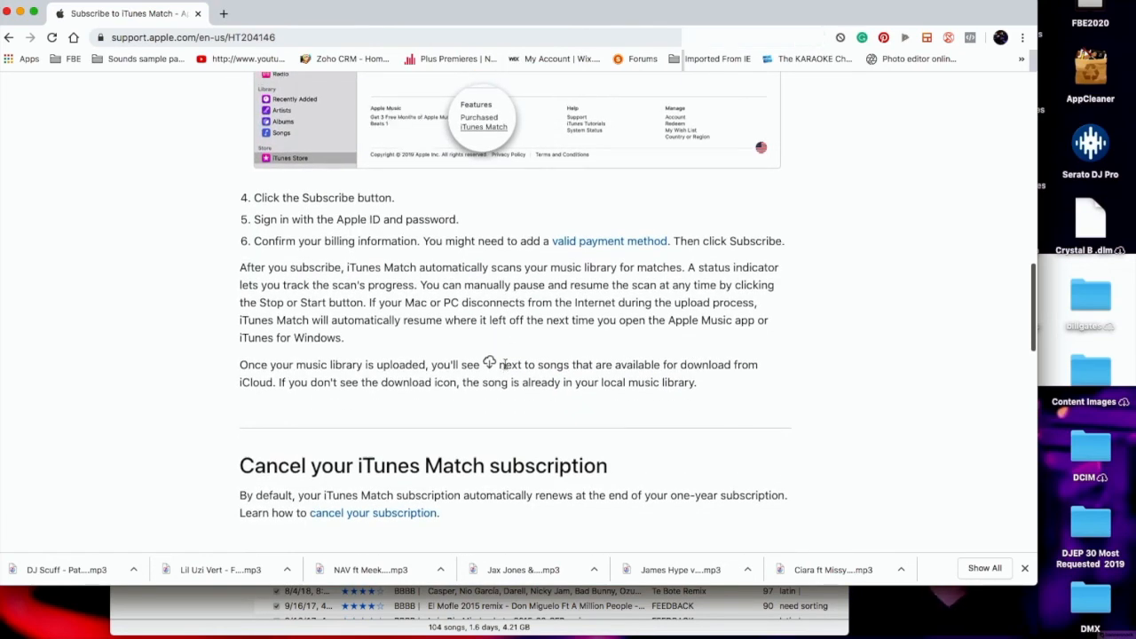
scroll(506, 368, "up", 4)
scroll(506, 368, "up", 15)
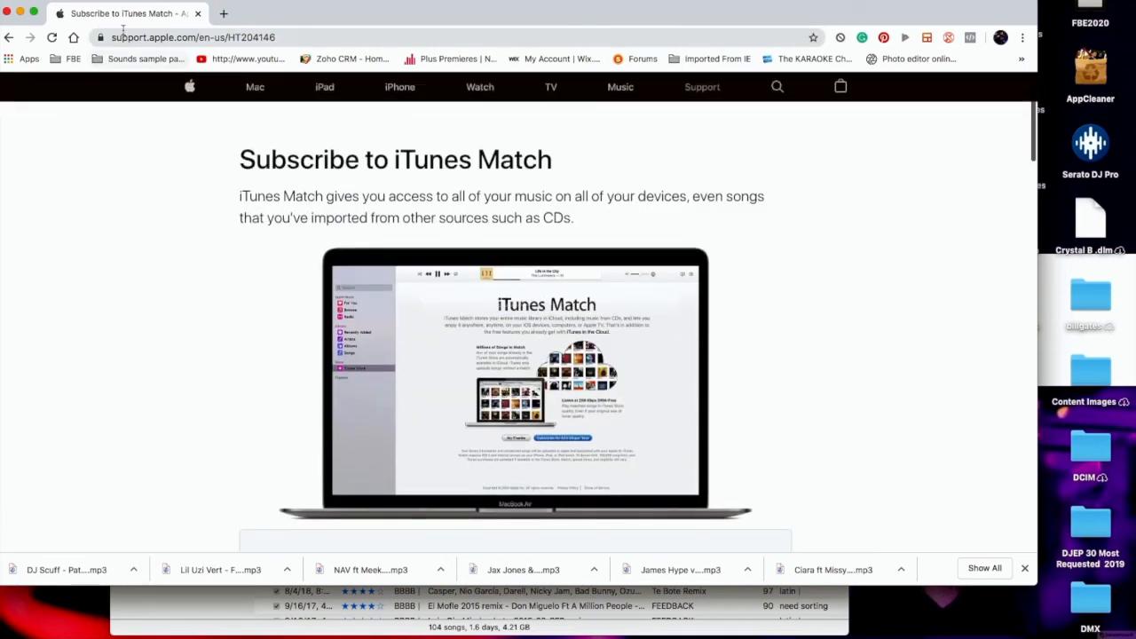